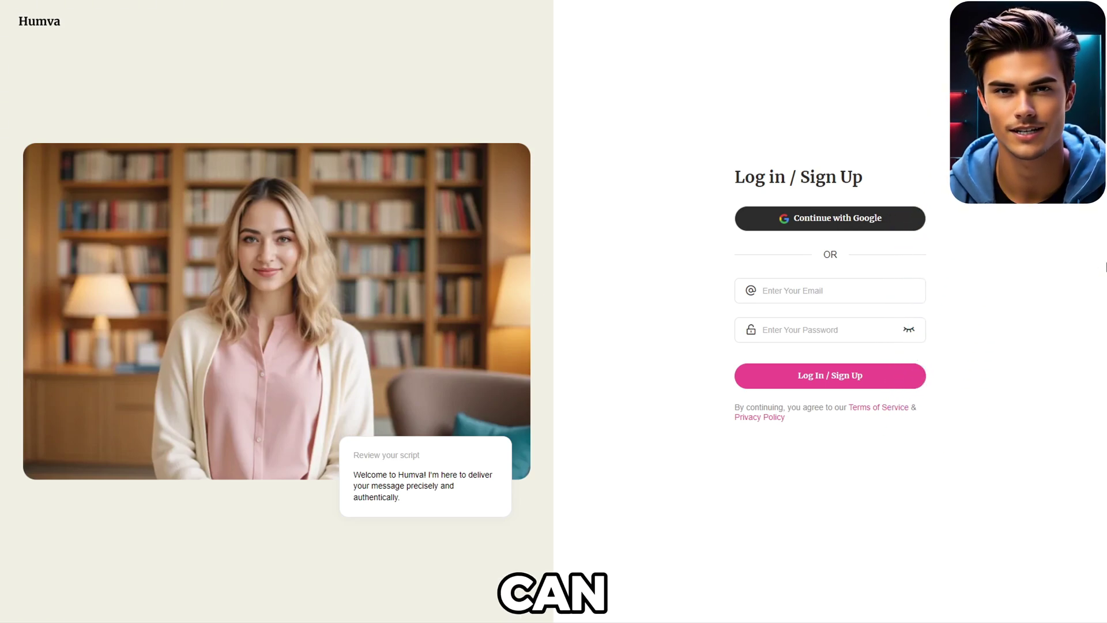
Sign in with the Google account and browse the public avatars in the library
left_click(854, 218)
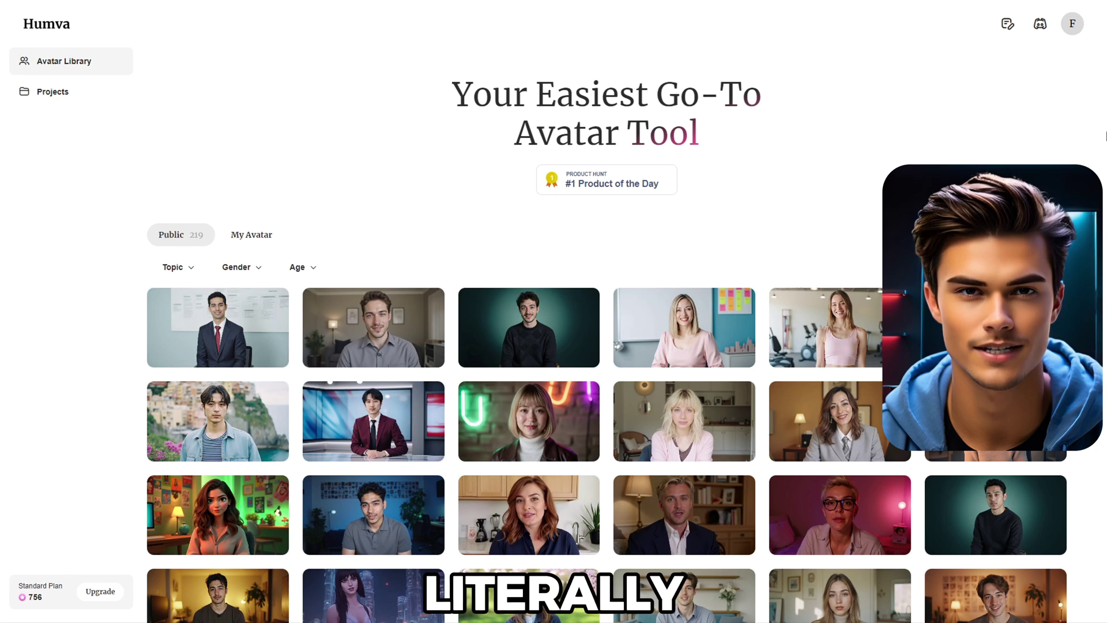
scroll(606, 335, "down", 1)
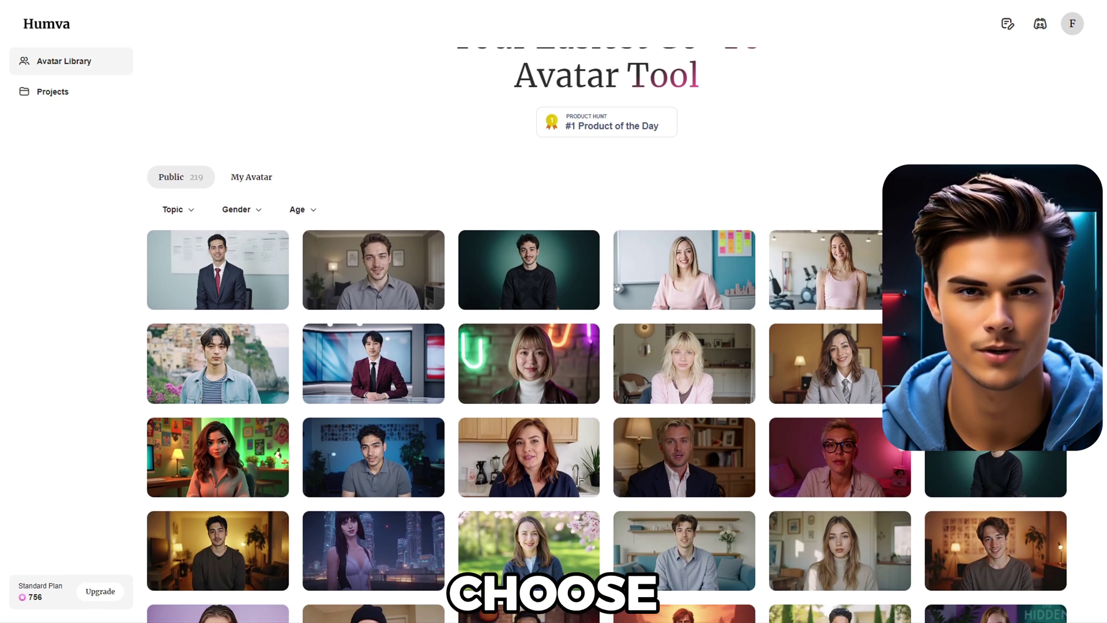
scroll(607, 364, "down", 3)
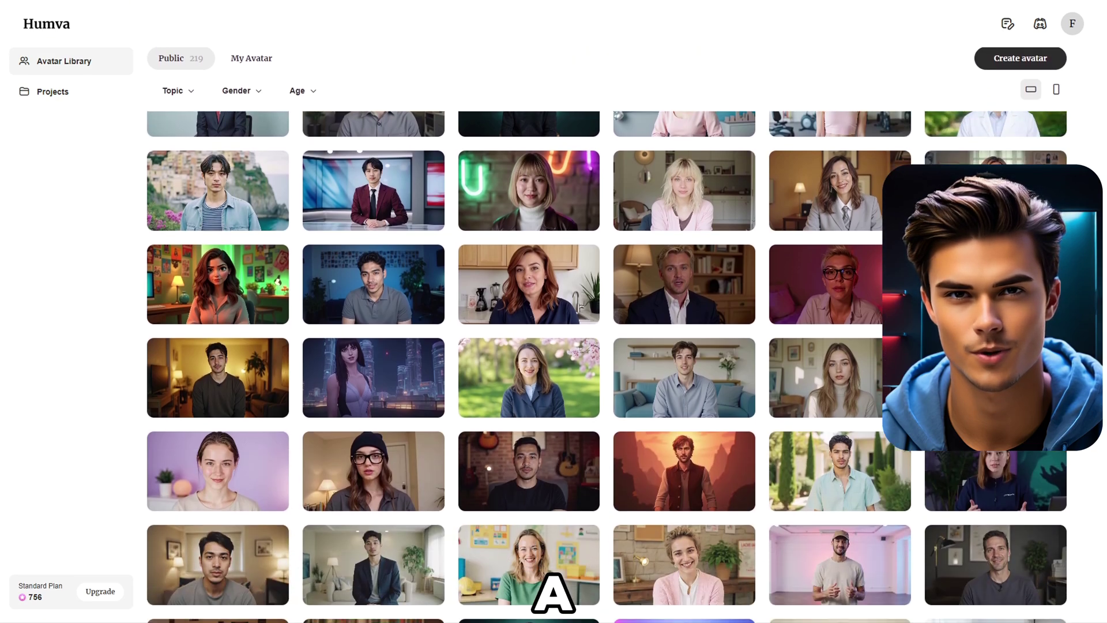
scroll(606, 363, "down", 5)
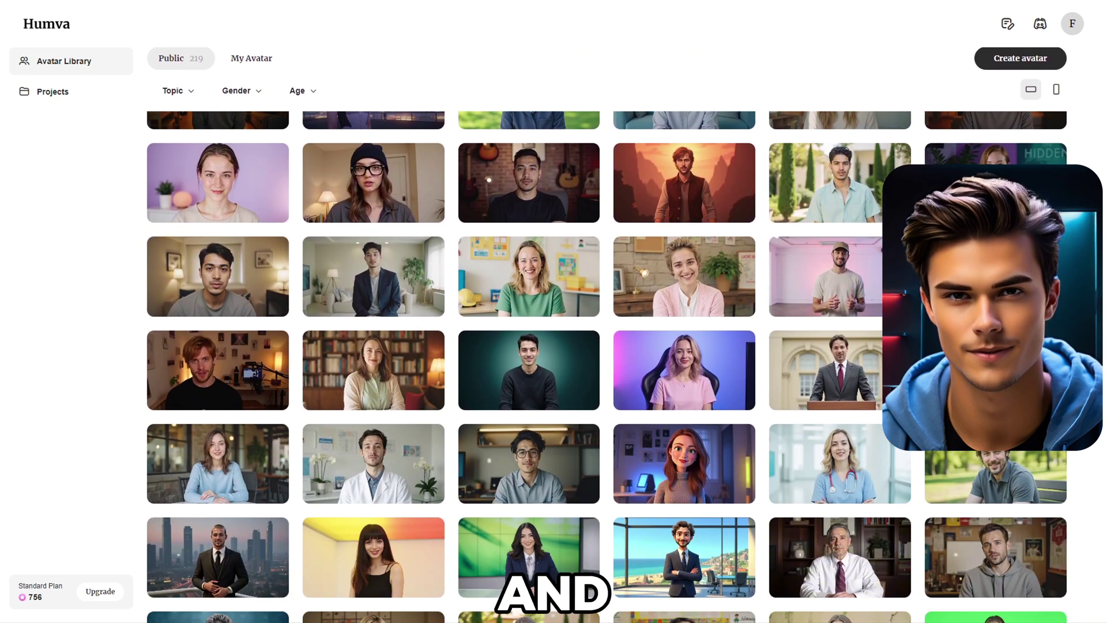
scroll(606, 363, "down", 6)
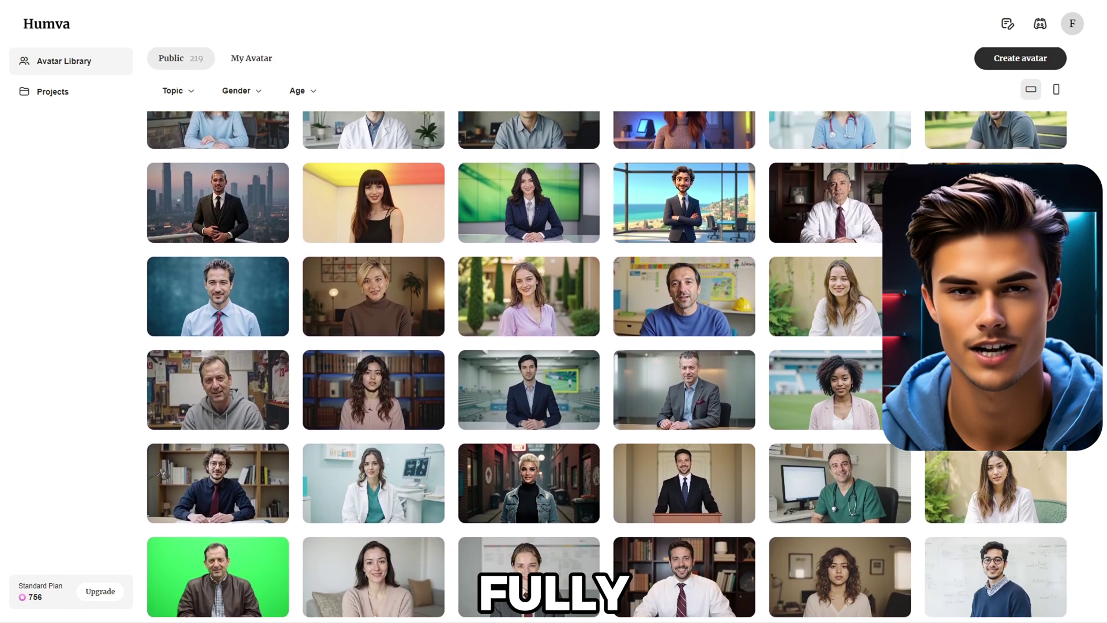
scroll(606, 363, "down", 4)
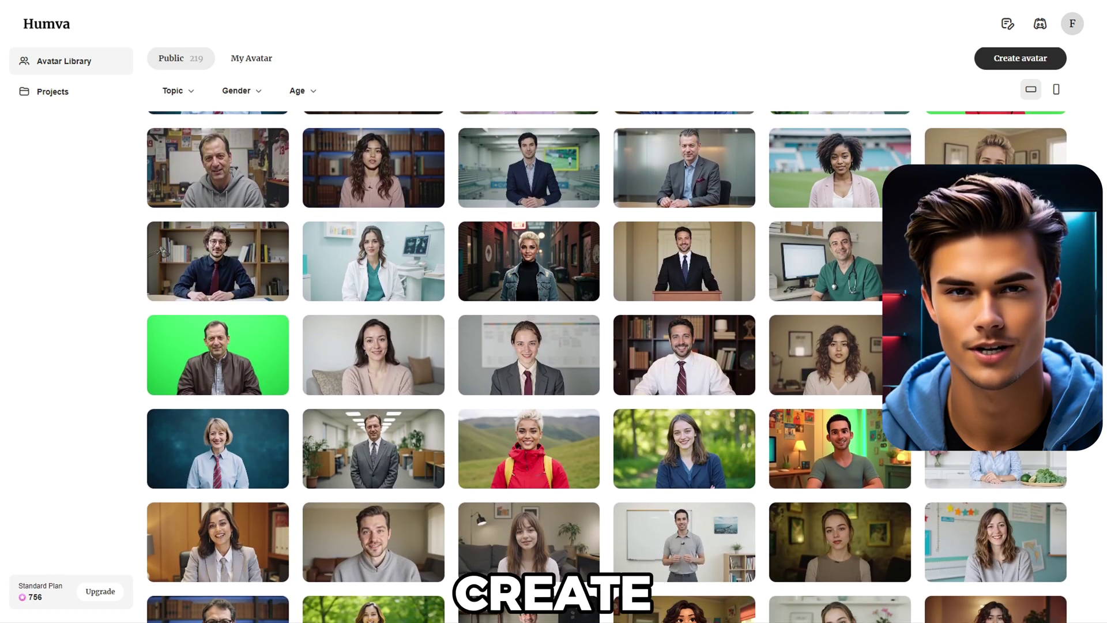
scroll(606, 364, "up", 20)
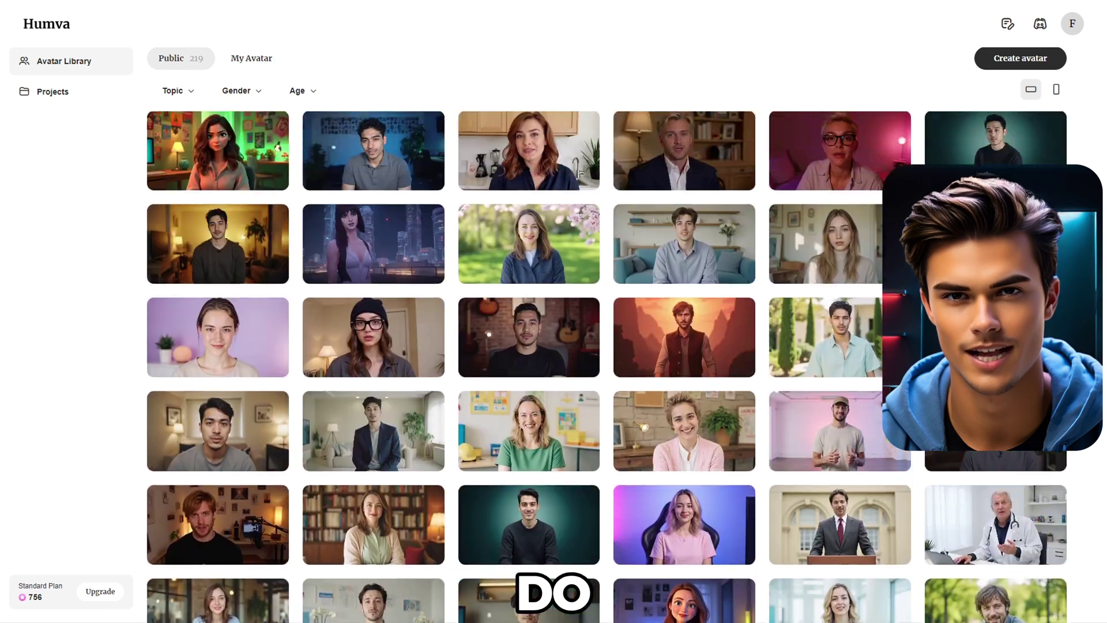
scroll(1037, 248, "up", 1)
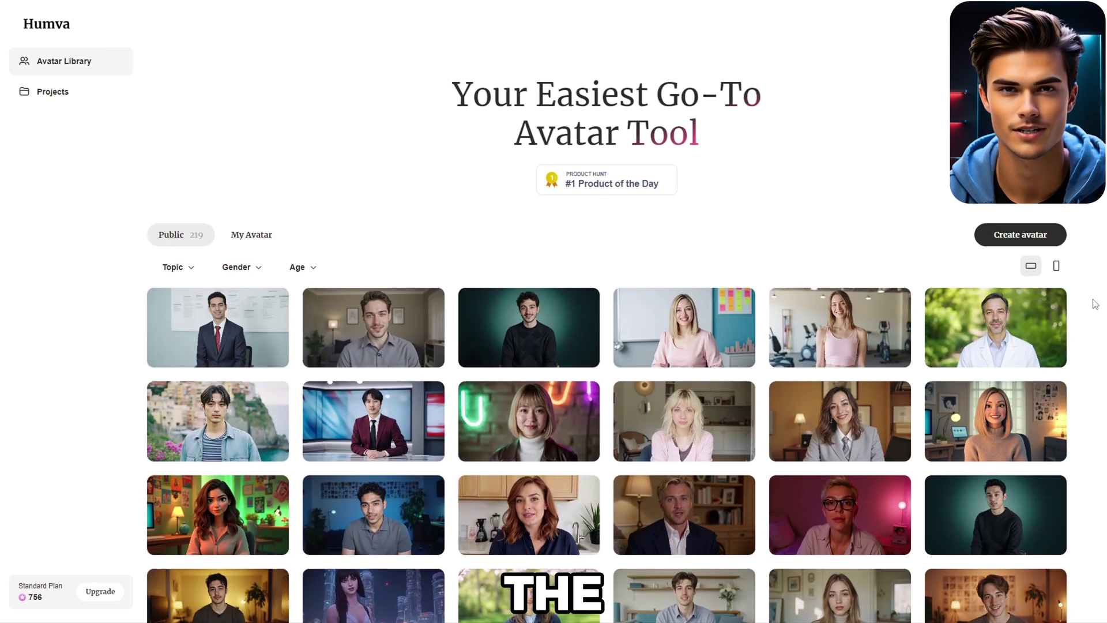
Start a new custom-looks avatar and upload the photo of the man in the purple hoodie as its face
left_click(1032, 242)
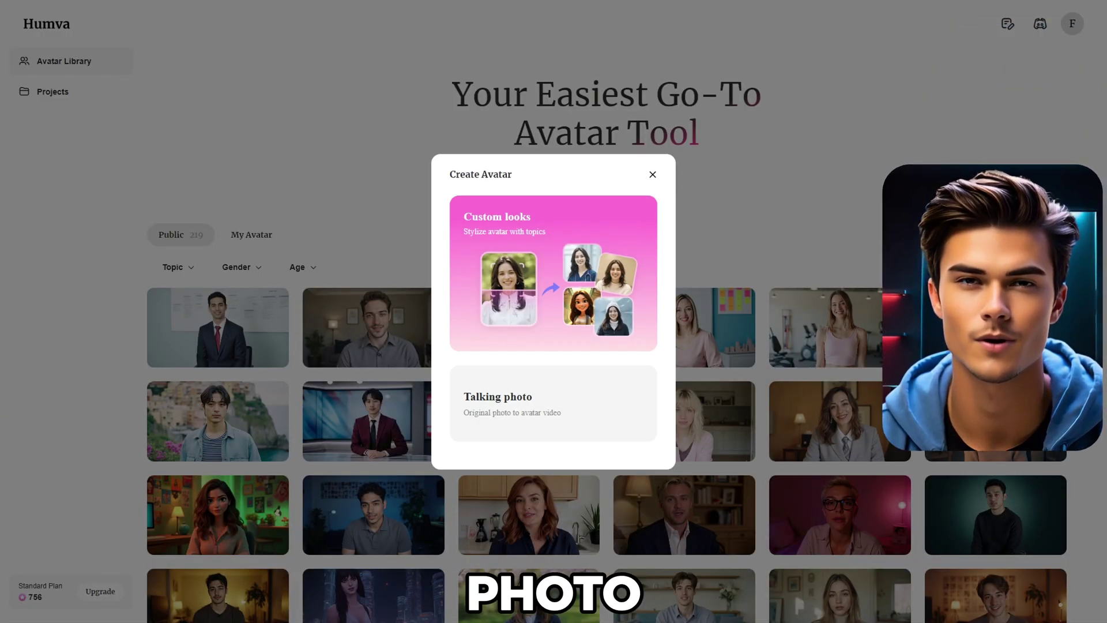
left_click(580, 292)
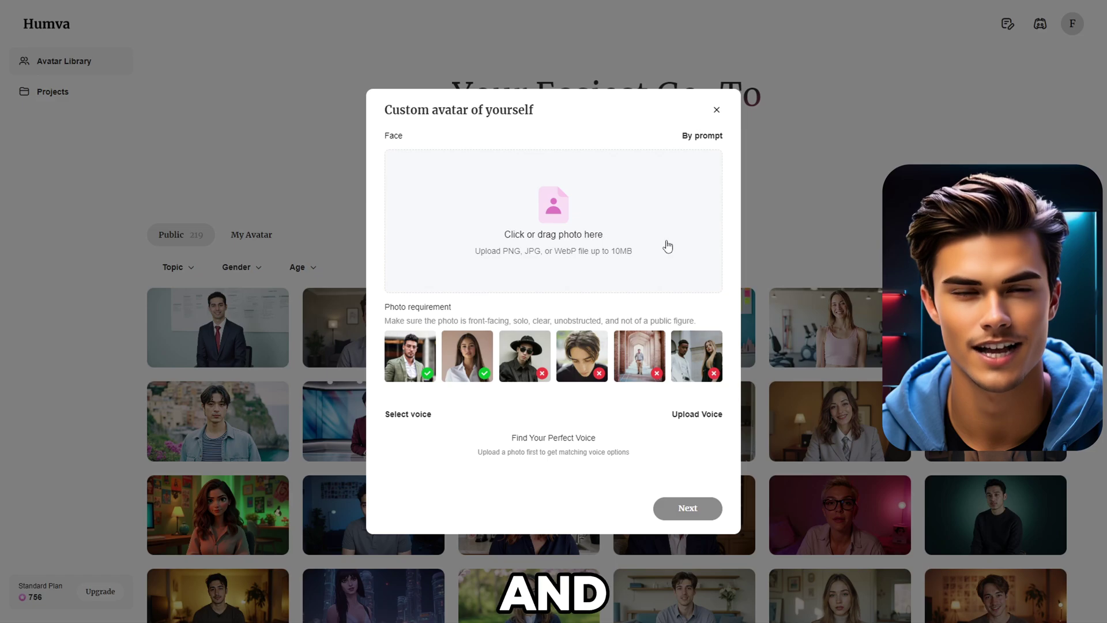
left_click(668, 247)
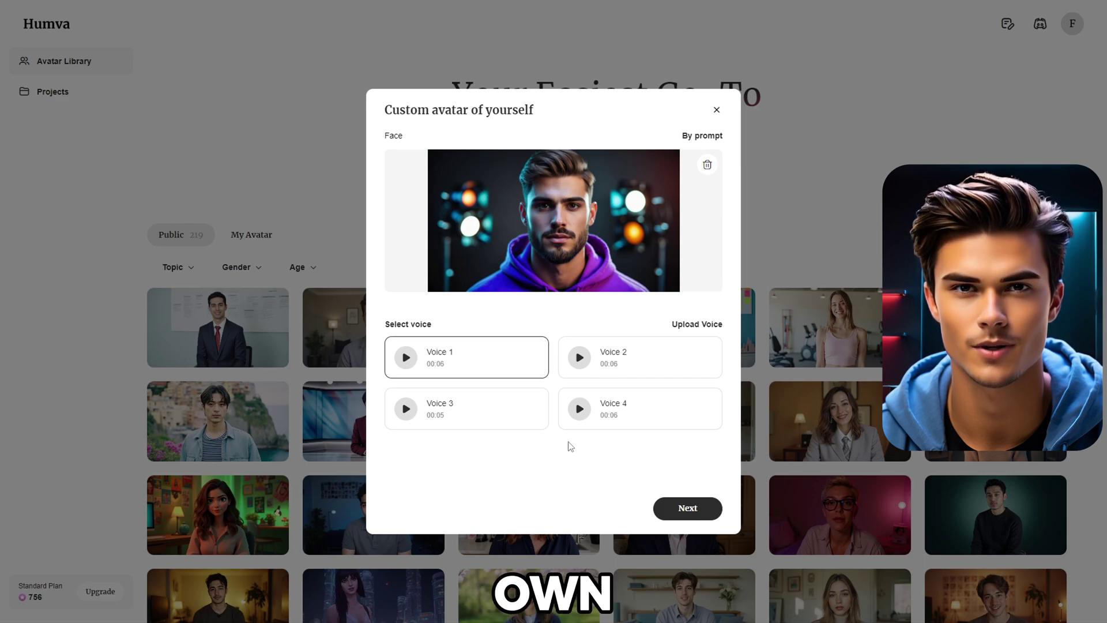
Upload the ElevenLabs audio recording as the avatar's own voice and proceed to the style settings
left_click(701, 330)
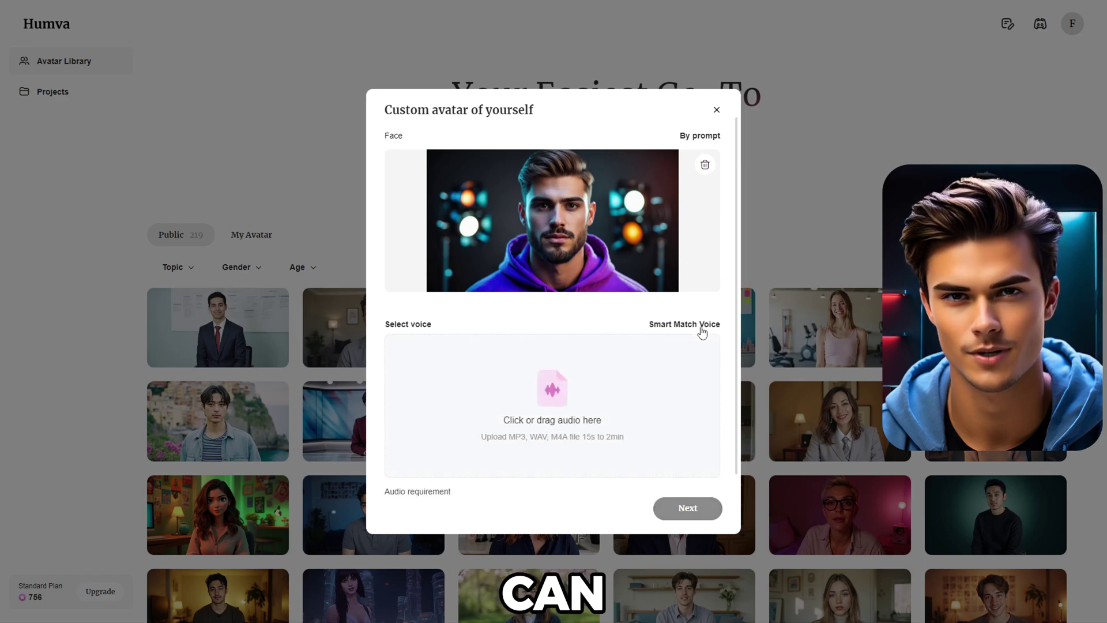
left_click(641, 433)
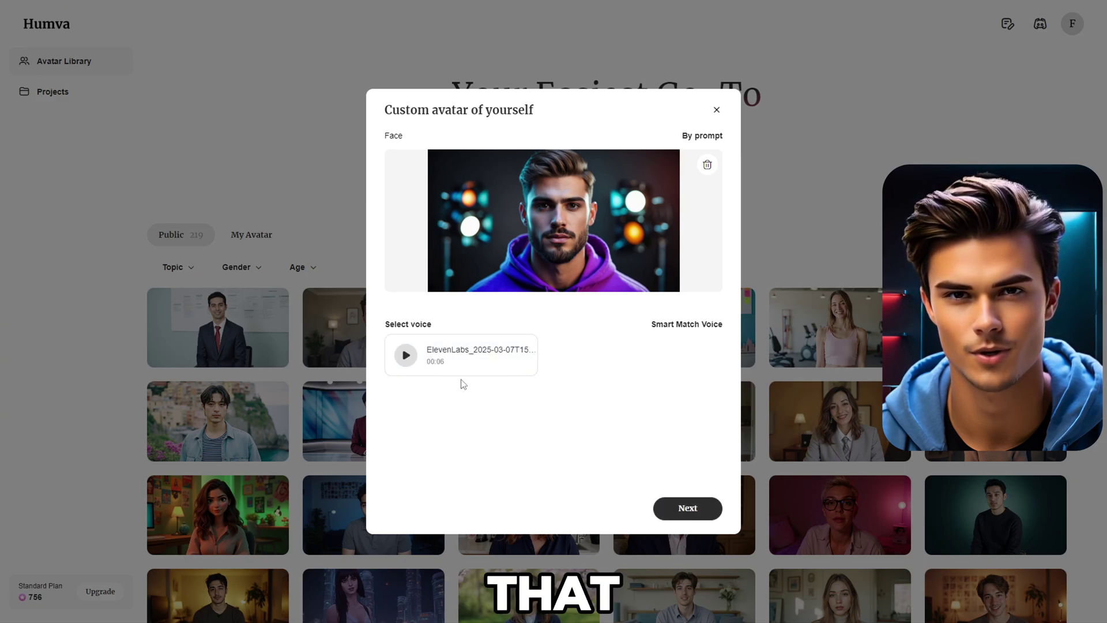
left_click(691, 509)
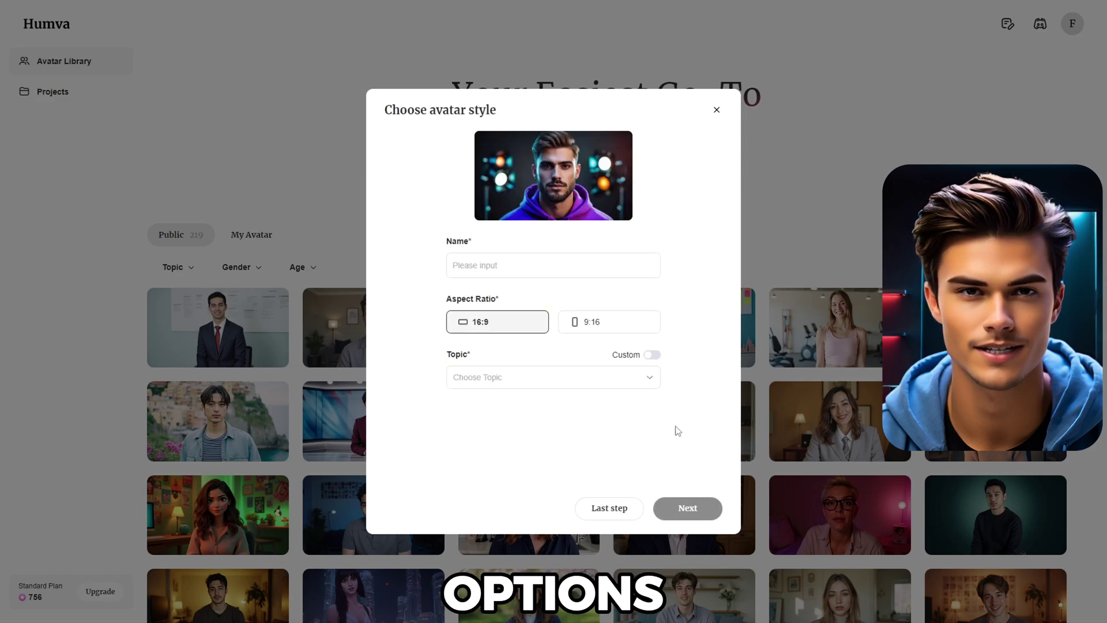
Name the avatar "Test Avatar" with a 16:9 aspect ratio and the Studio topic, and proceed to the photo selection
left_click(611, 269)
type("Test Avatar")
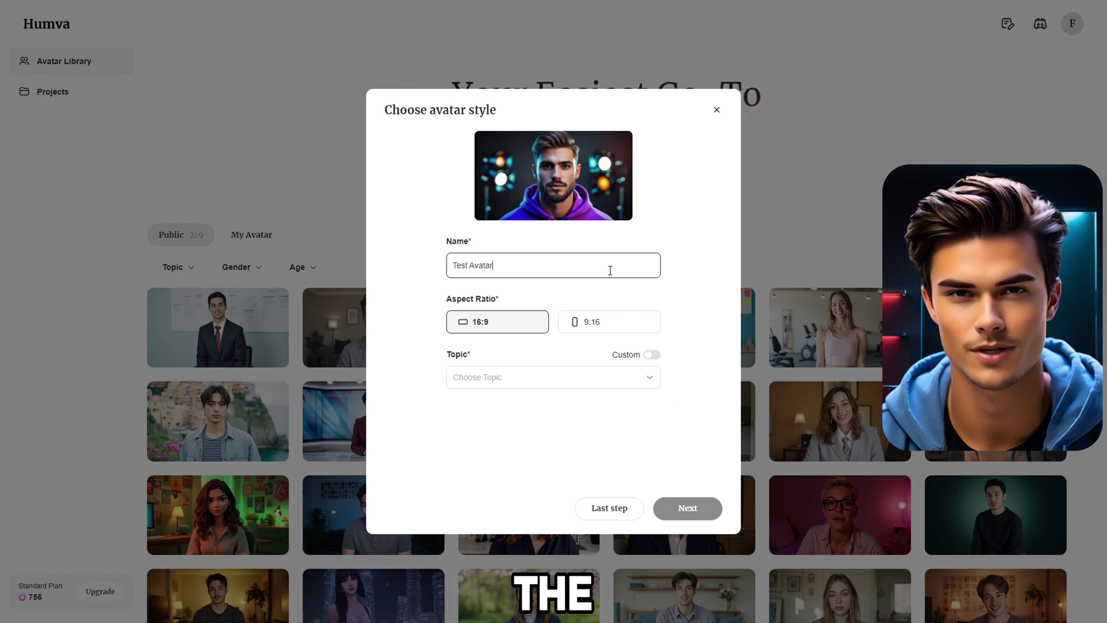
left_click(558, 304)
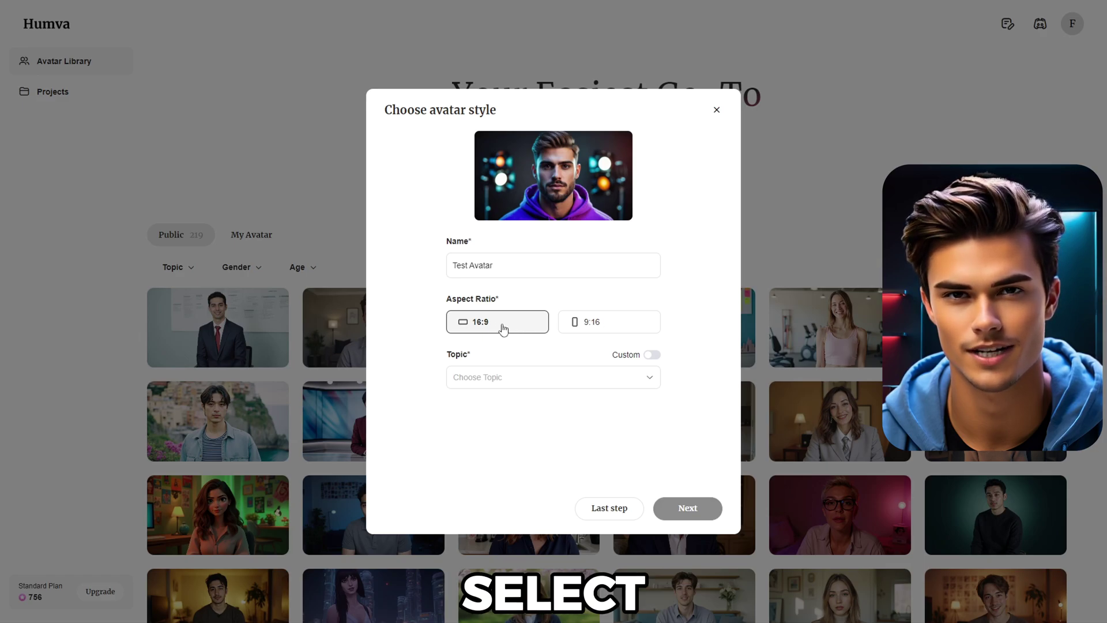
left_click(570, 386)
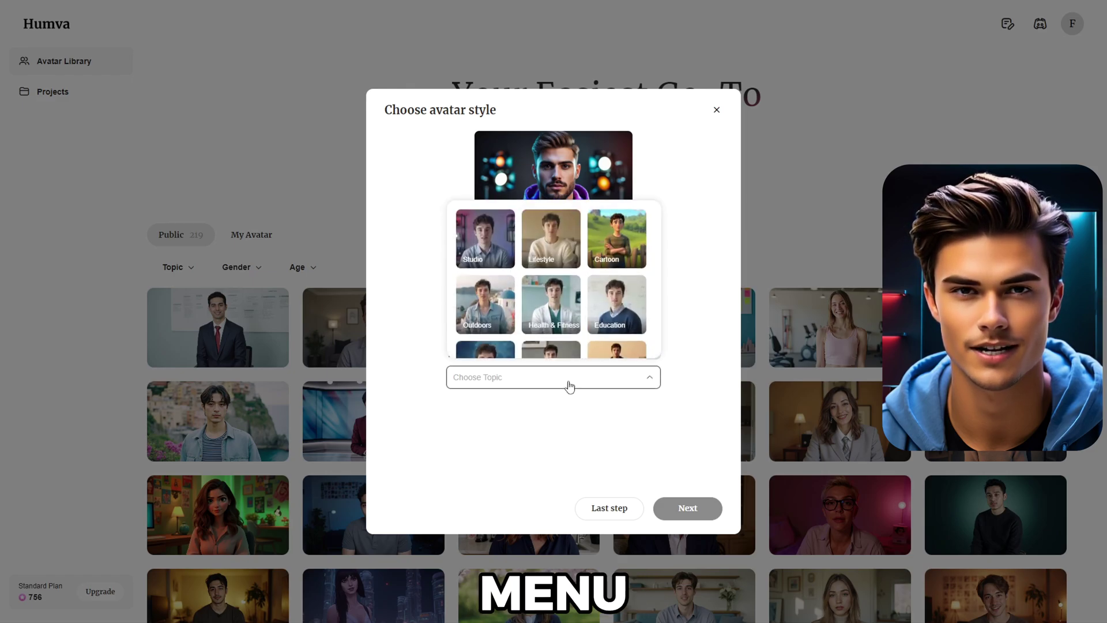
mouse_move(661, 271)
left_mouse_down()
mouse_move(660, 334)
mouse_move(665, 271)
left_mouse_up()
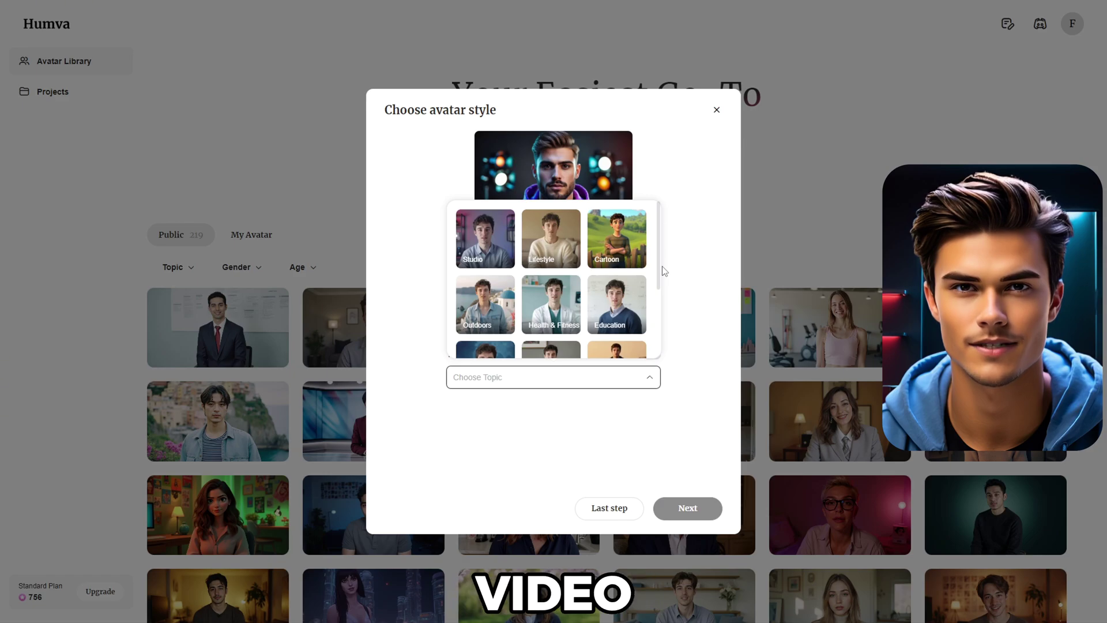
left_click(497, 245)
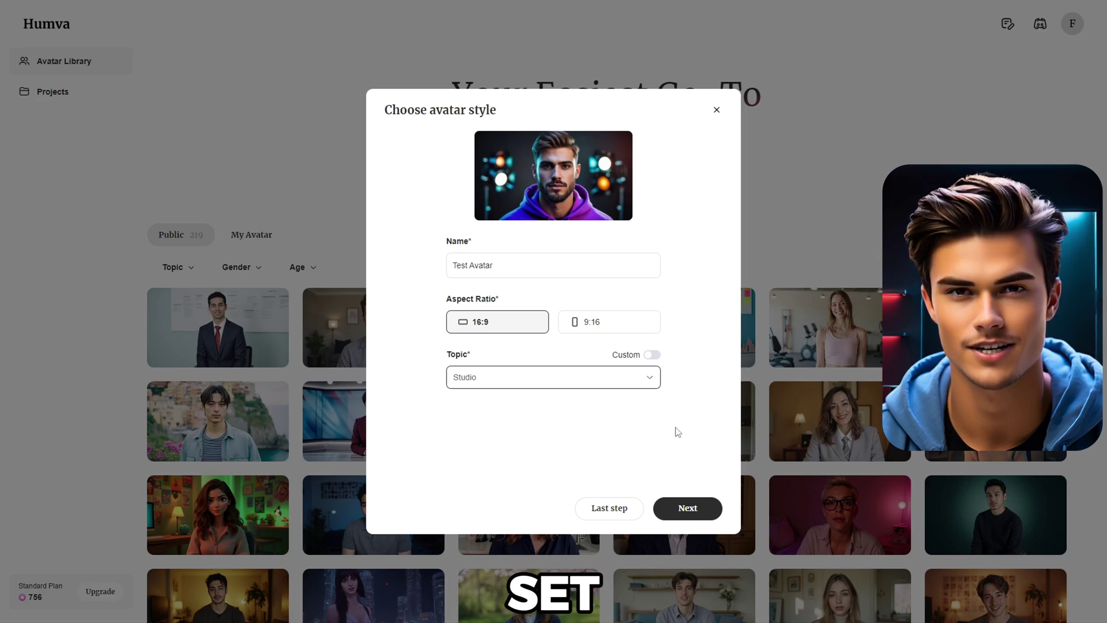
left_click(697, 514)
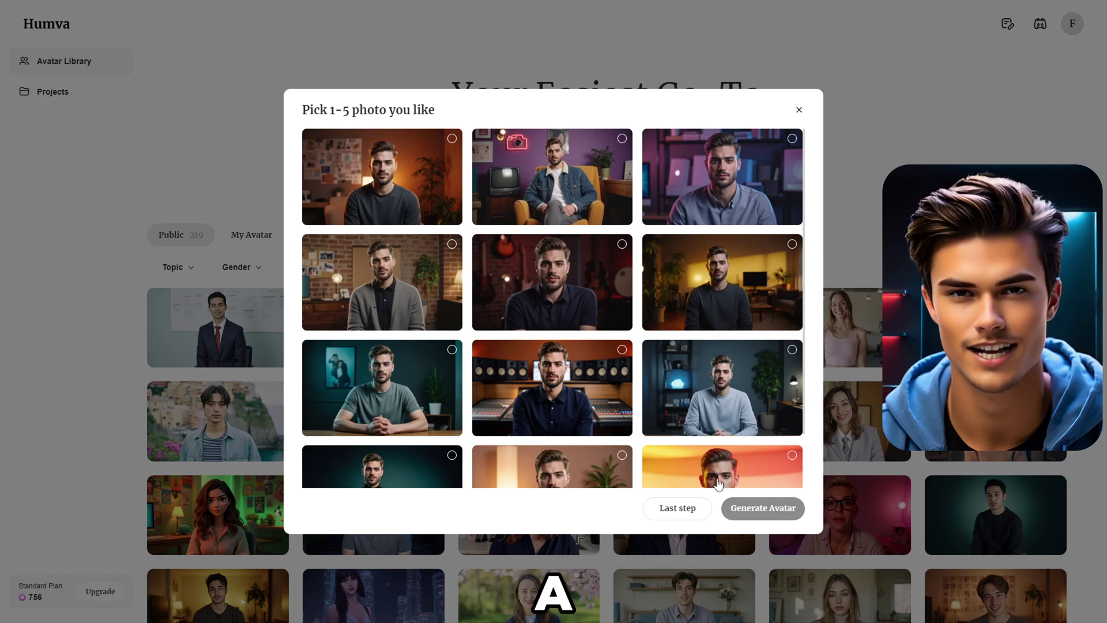
Pick the orange-lit room, yellow armchair, brick wall, mixing console and olive shirt photos and generate the avatar from them
left_click_drag(809, 225, 812, 293)
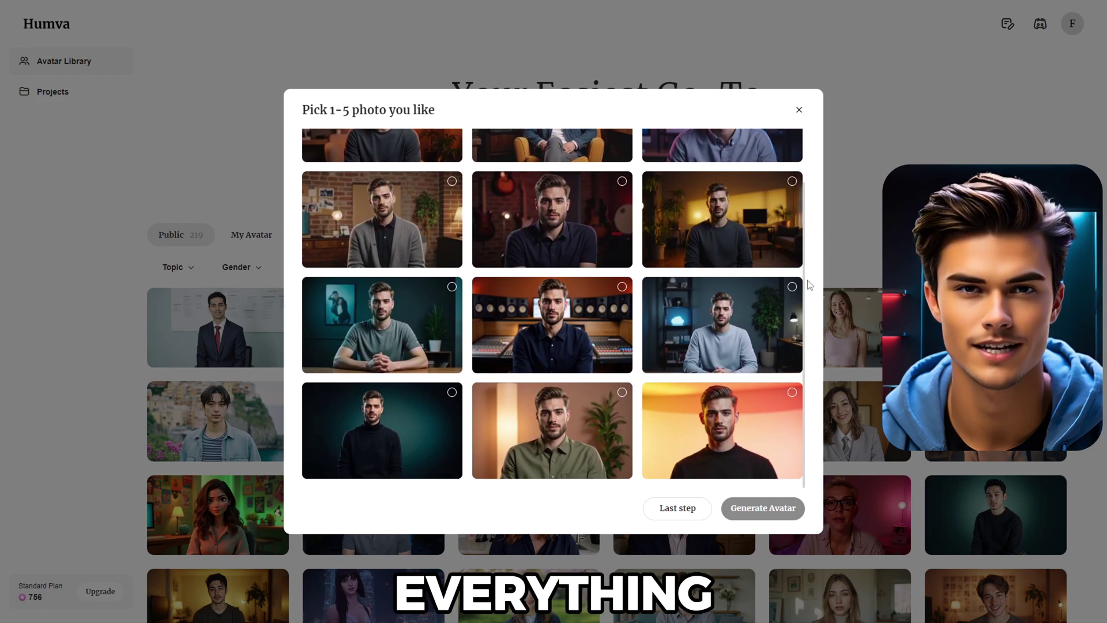
left_click_drag(812, 293, 810, 212)
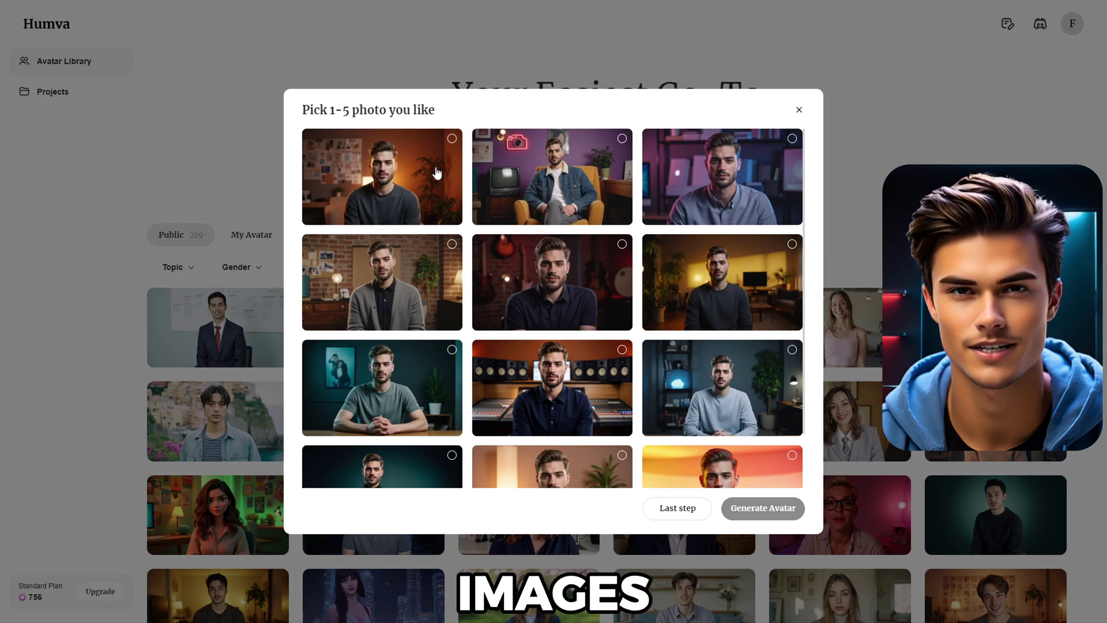
left_click(451, 141)
left_click(623, 139)
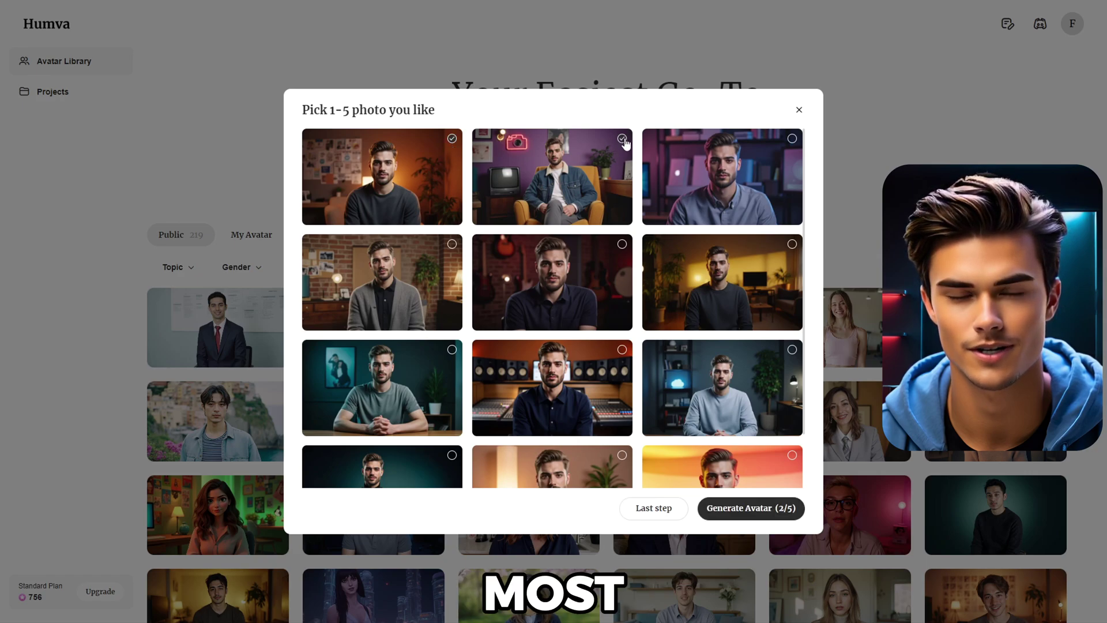
left_click(451, 245)
left_click(621, 351)
scroll(664, 361, "down", 1)
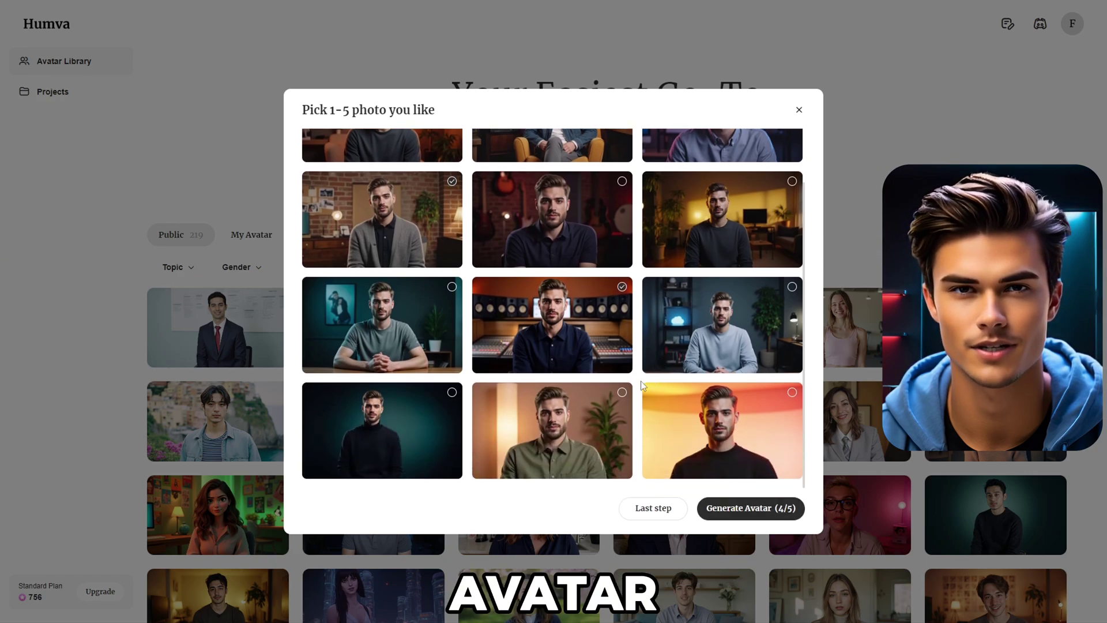
left_click(623, 395)
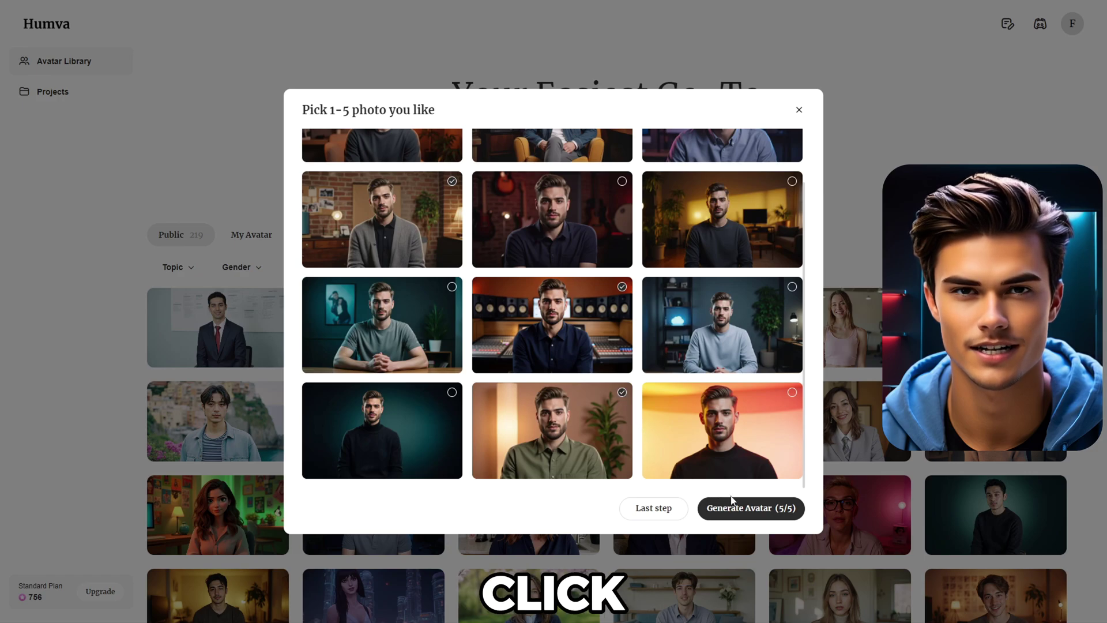
left_click(760, 513)
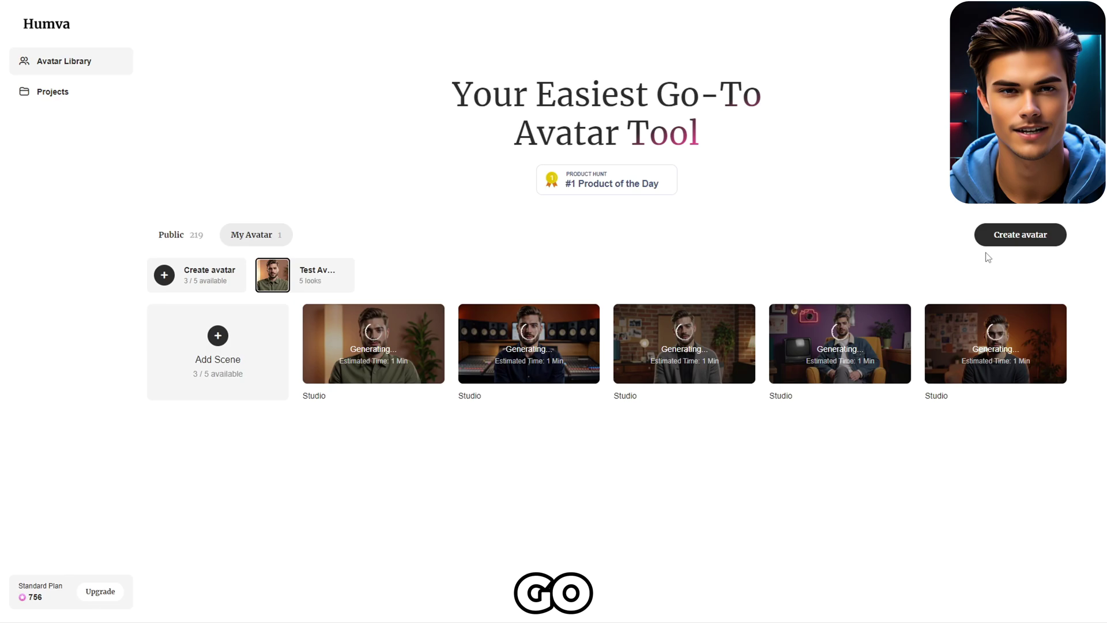
Start a second custom-looks avatar and upload the same purple hoodie photo as its face
left_click(1020, 244)
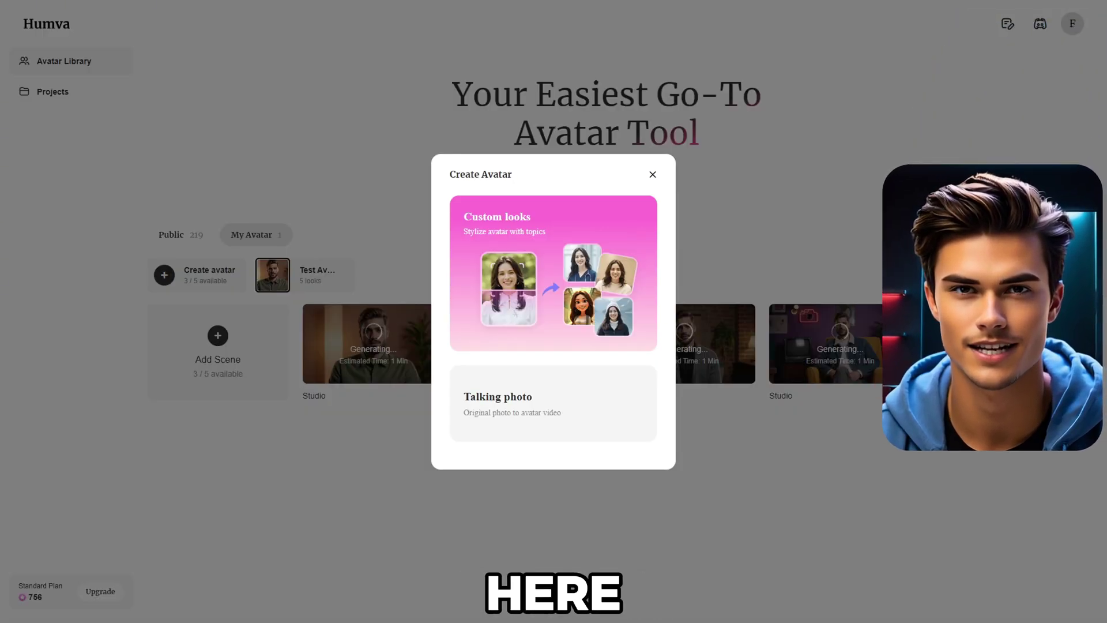
left_click(637, 338)
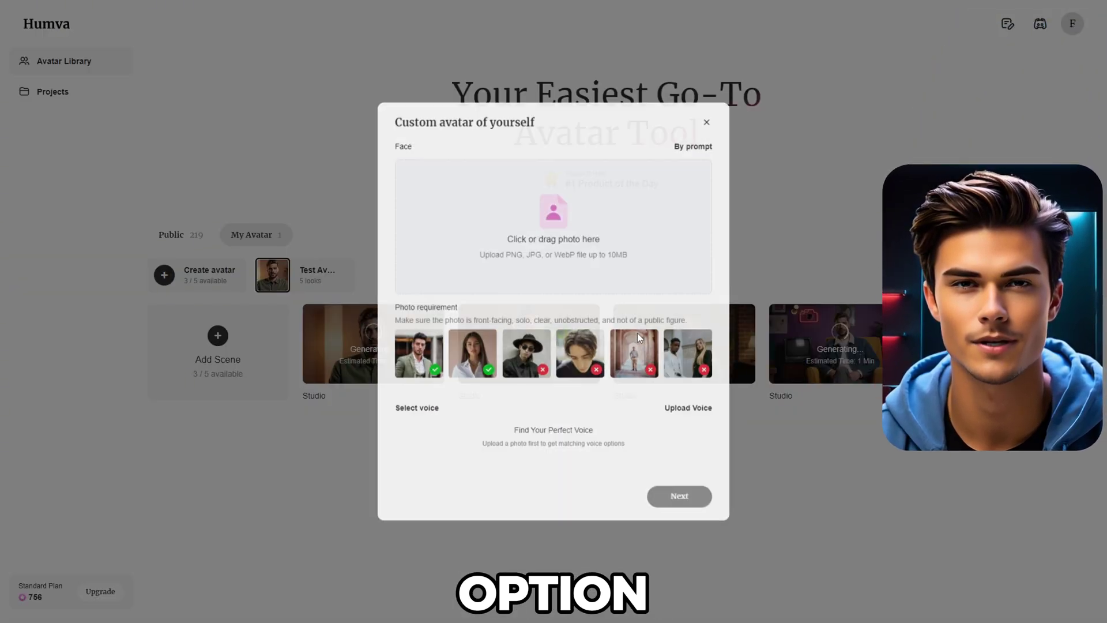
left_click(594, 229)
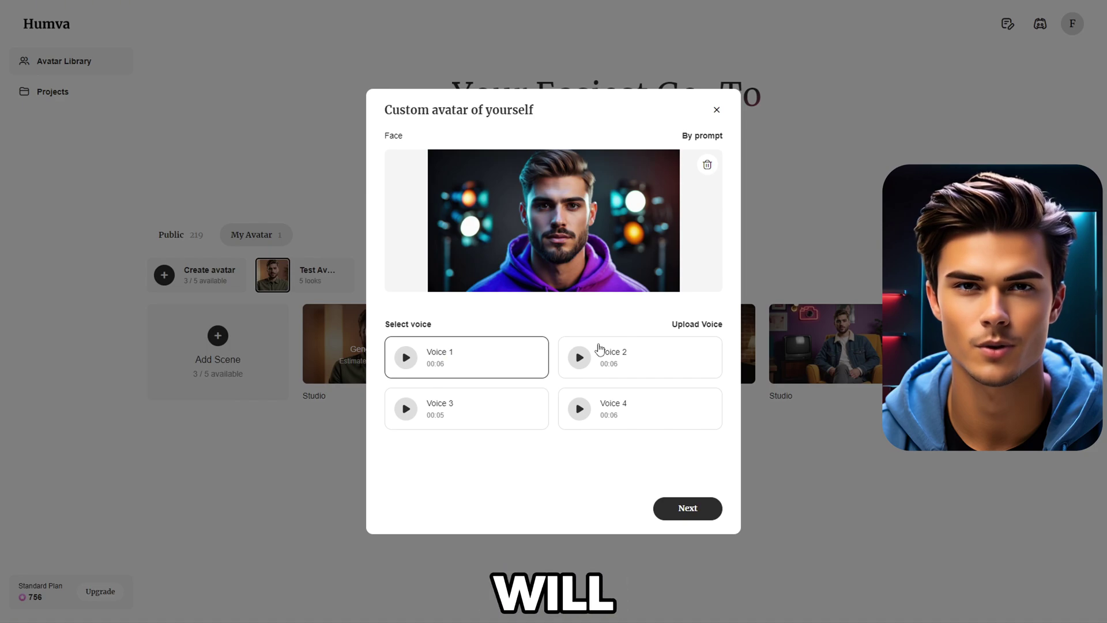
Preview the suggested voices, choose Voice 4 for the second avatar and proceed to its style settings
left_click(412, 364)
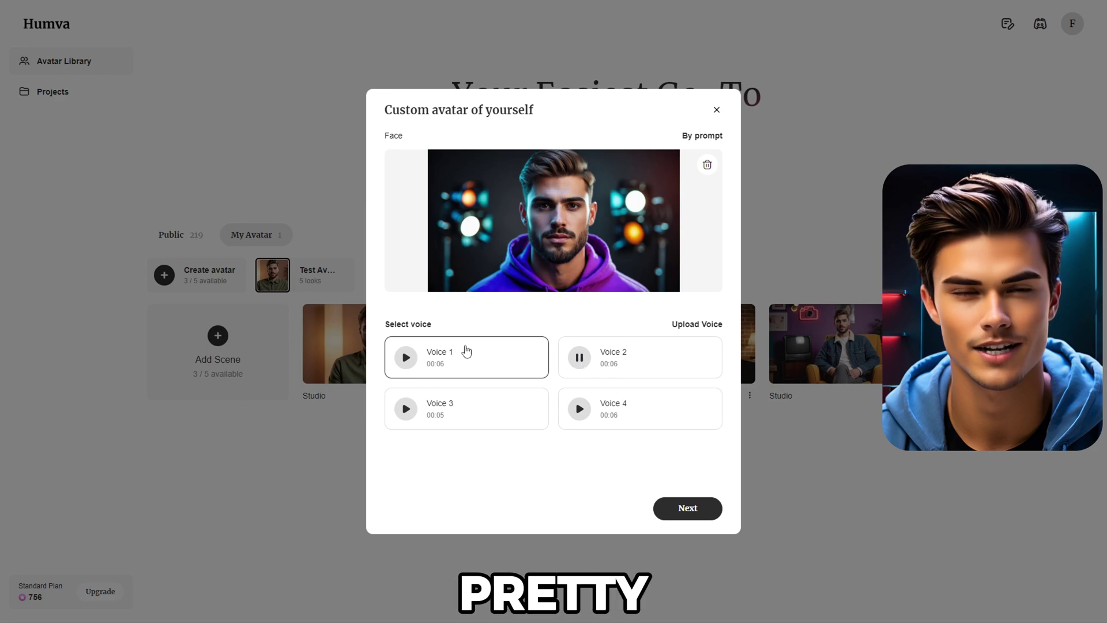
left_click(407, 358)
left_click(579, 410)
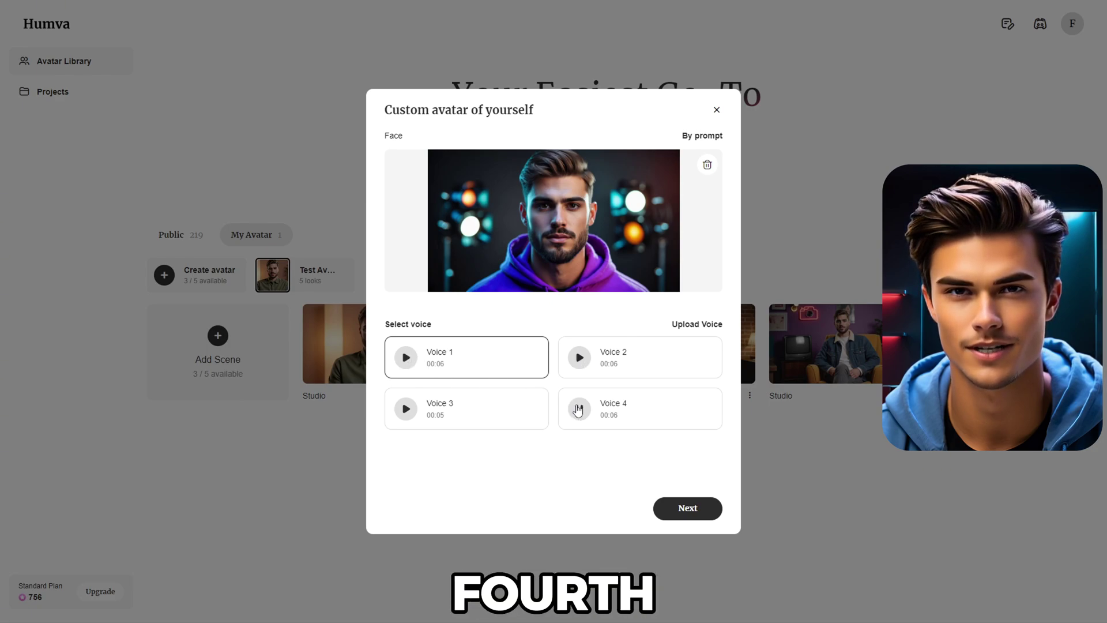
left_click(605, 413)
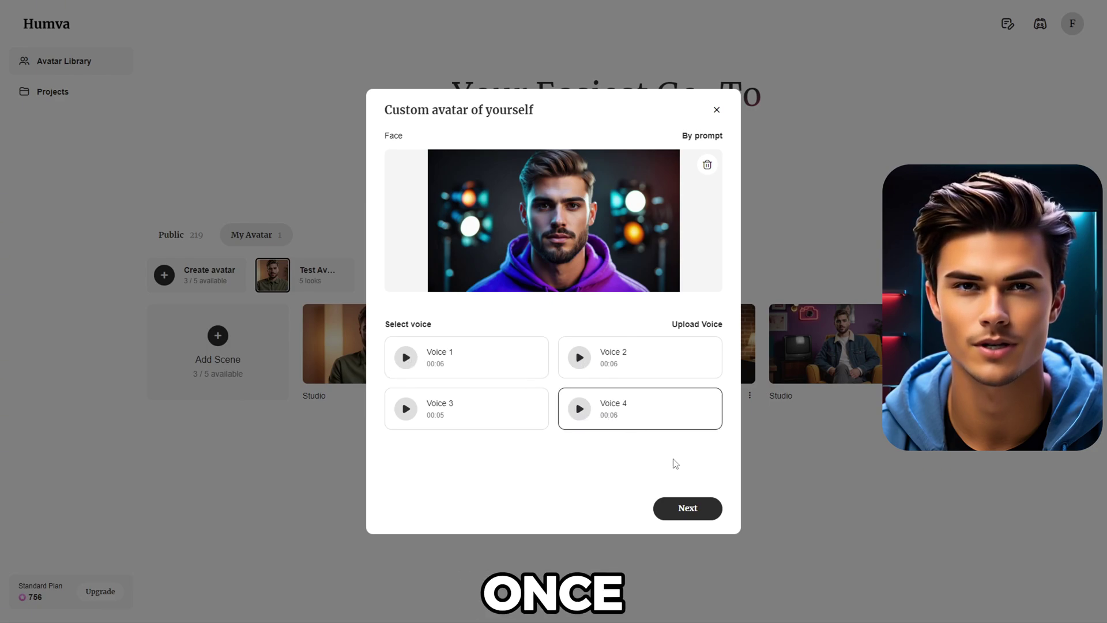
left_click(688, 508)
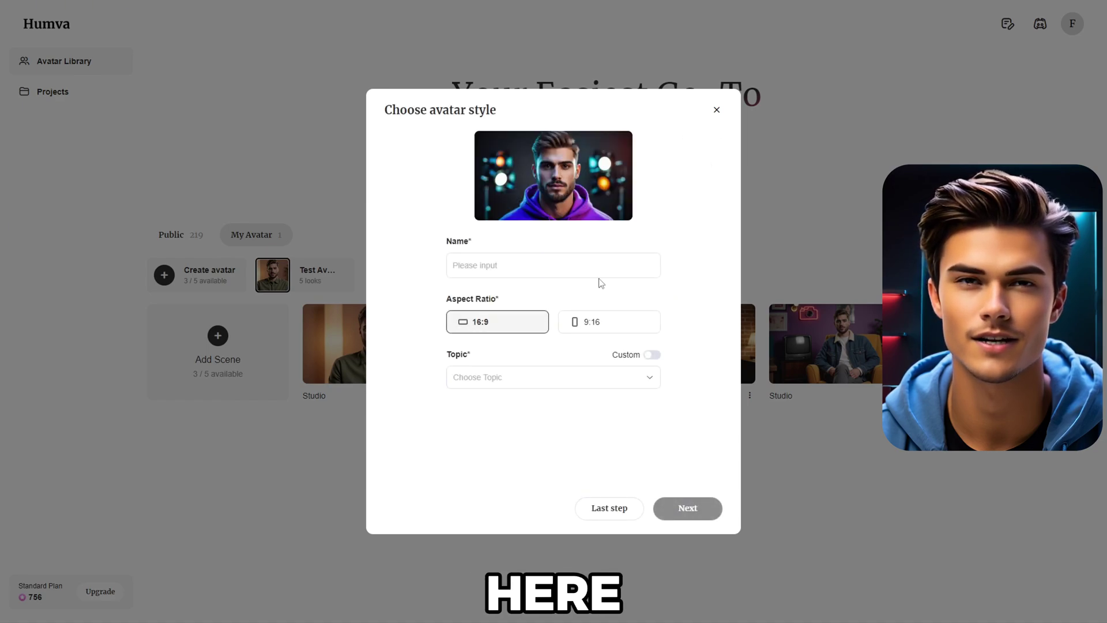
Name the second avatar "Avatar 9:16 Test"
left_click(583, 268)
type("Avata")
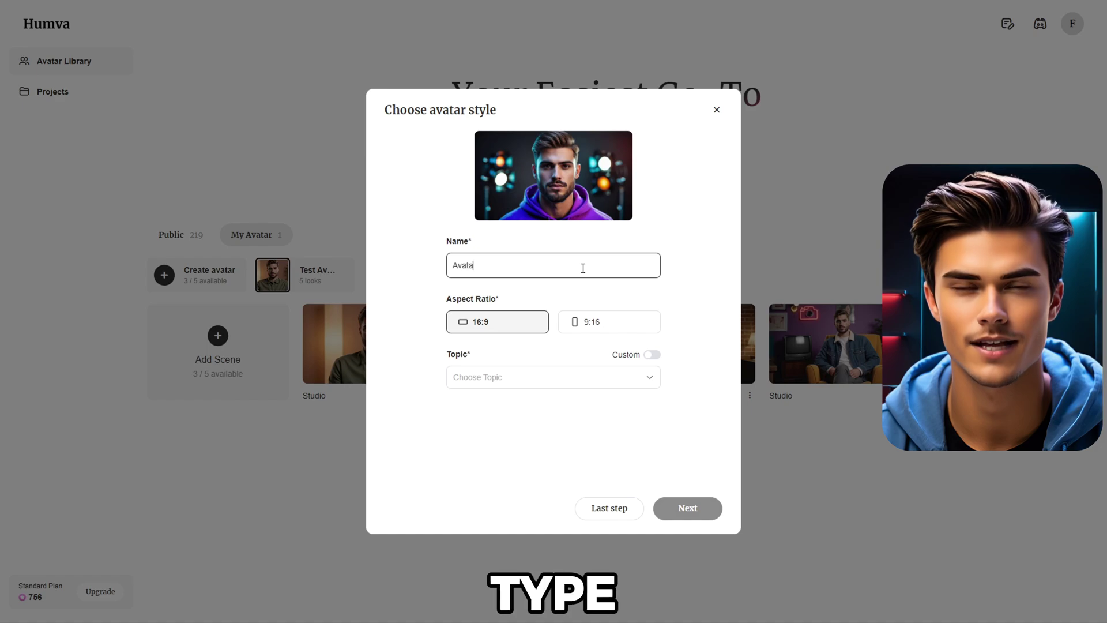
type("r 9:16 Test")
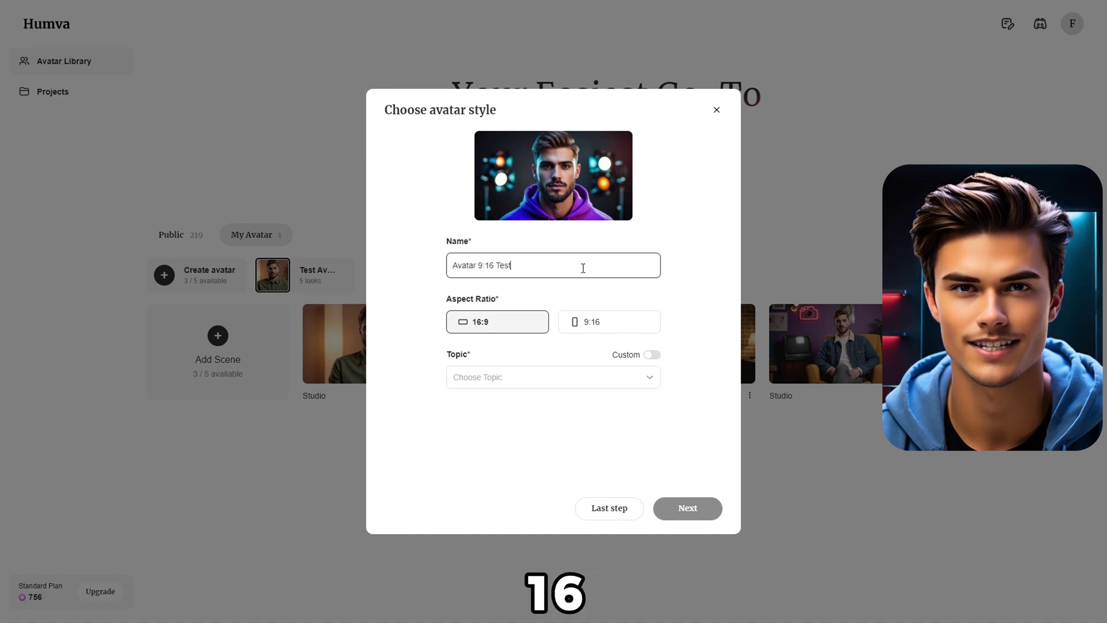
Set the second avatar's aspect ratio to 9:16, choose the Lifestyle topic and proceed to photo selection
left_click(616, 329)
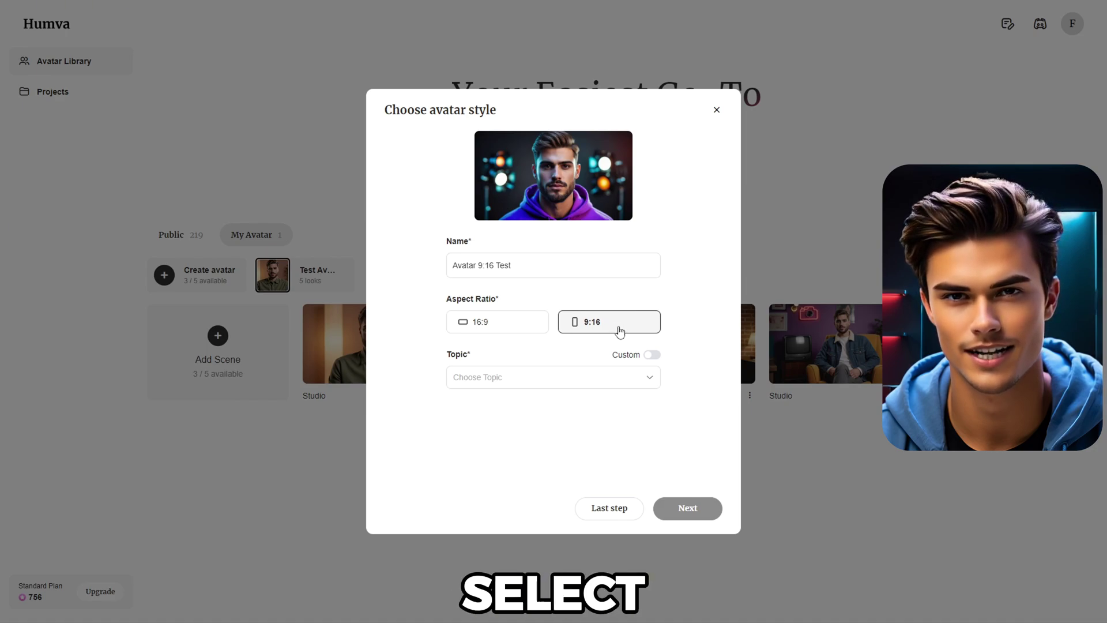
left_click(578, 383)
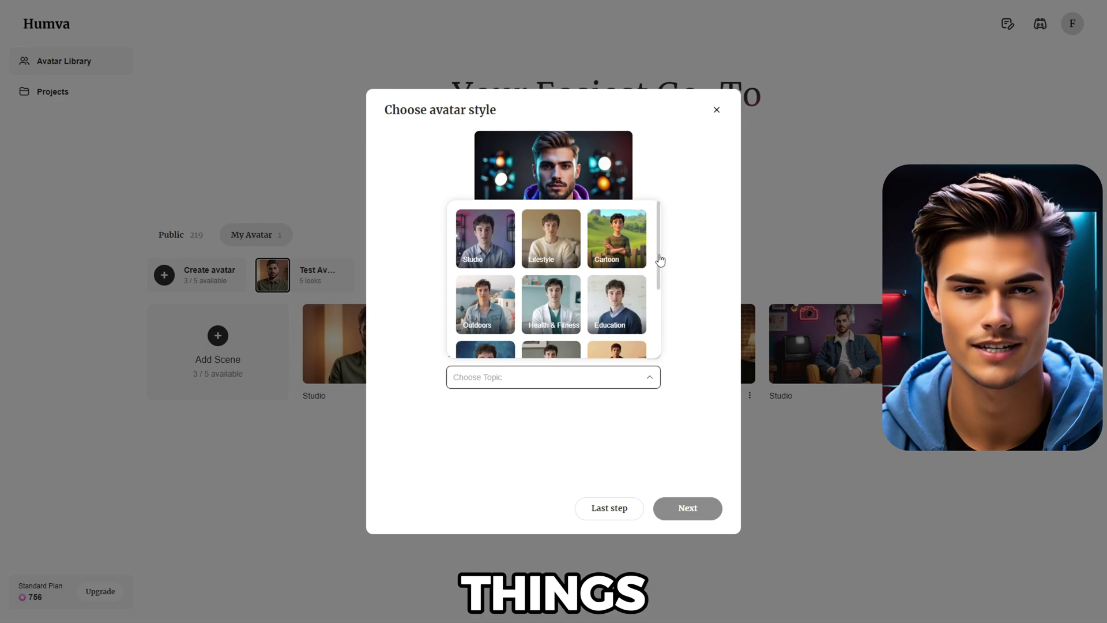
scroll(658, 263, "down", 1)
scroll(634, 260, "up", 1)
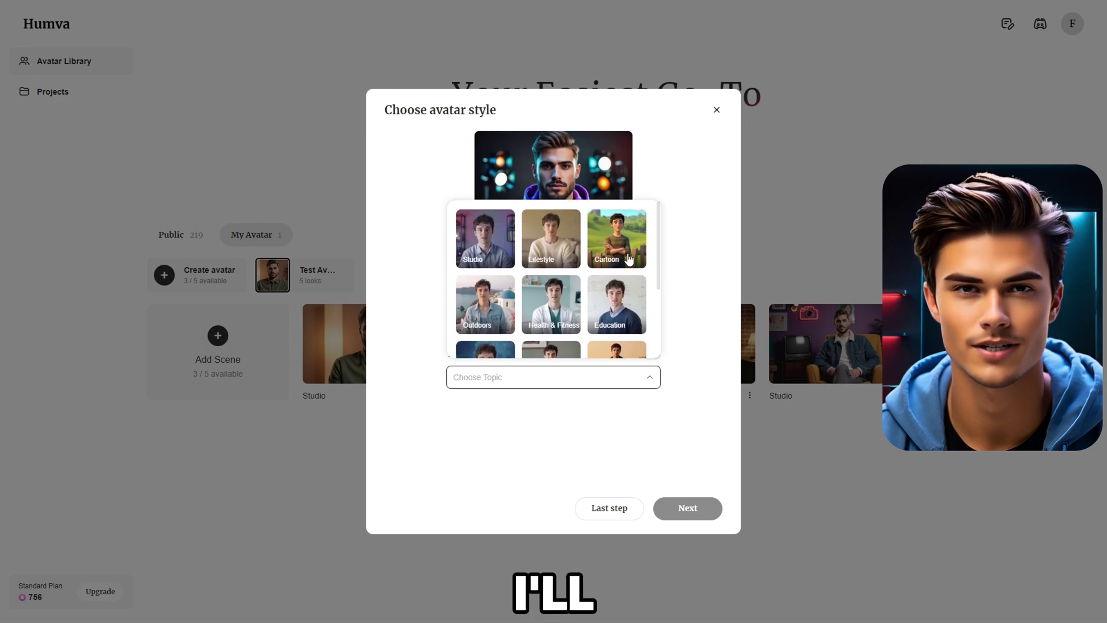
left_click(574, 254)
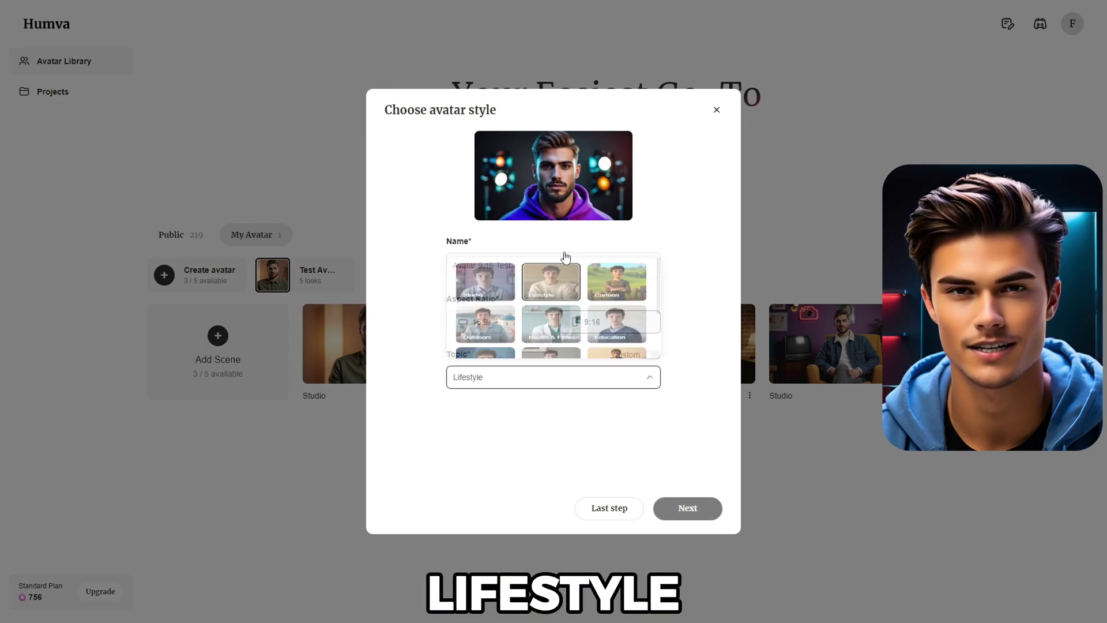
left_click(695, 511)
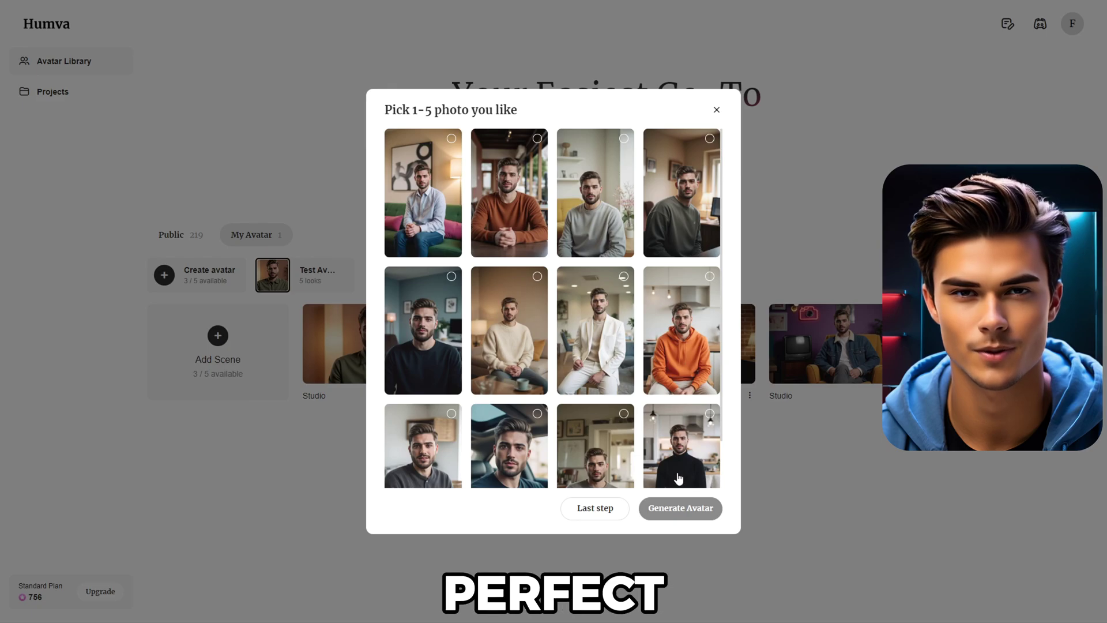
Pick the orange hoodie kitchen, black sweater and olive-grey sweater photos and generate the avatar from them
scroll(695, 372, "down", 1)
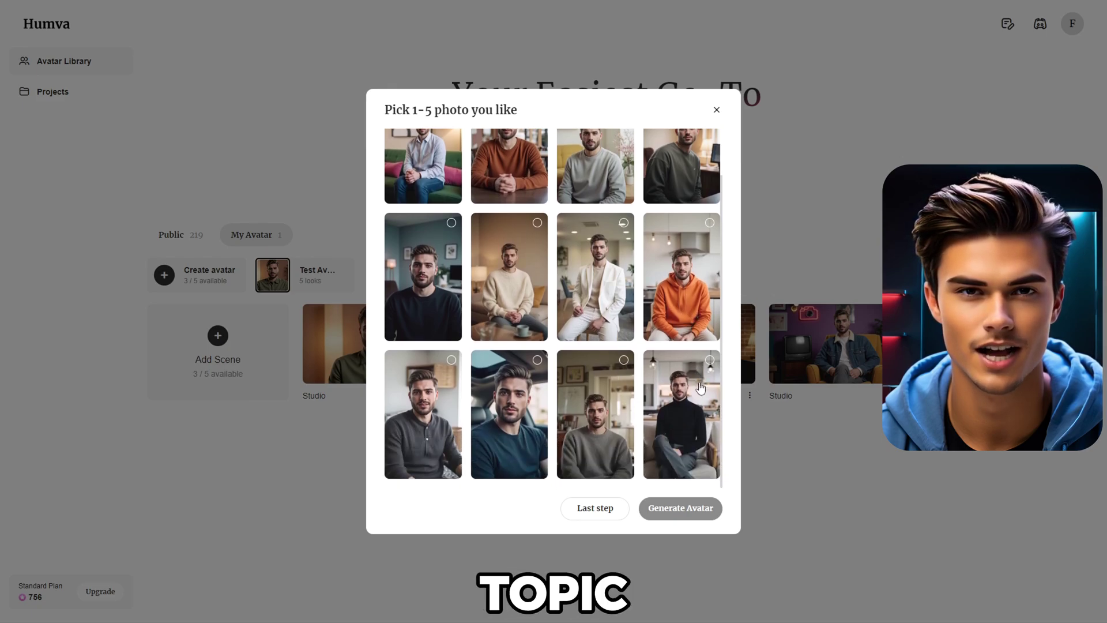
scroll(701, 389, "up", 1)
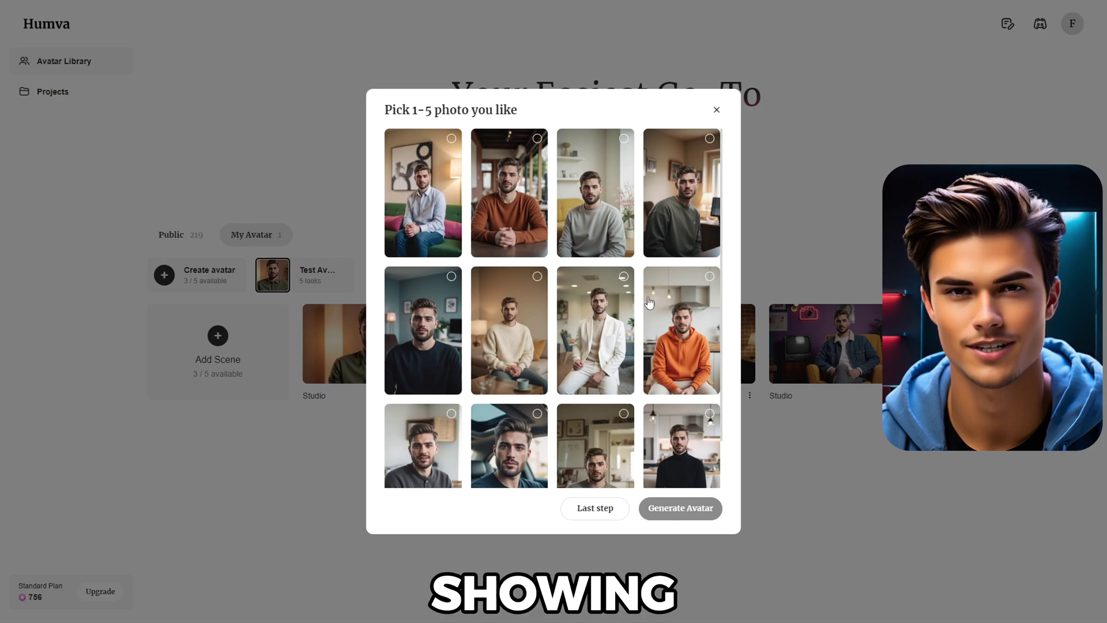
left_click(710, 279)
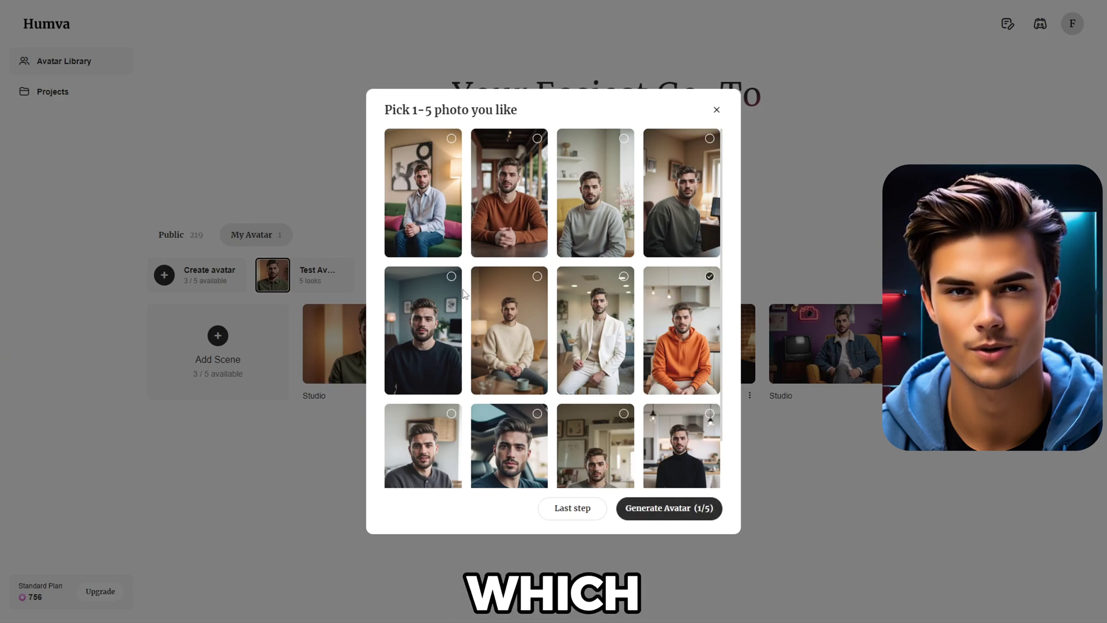
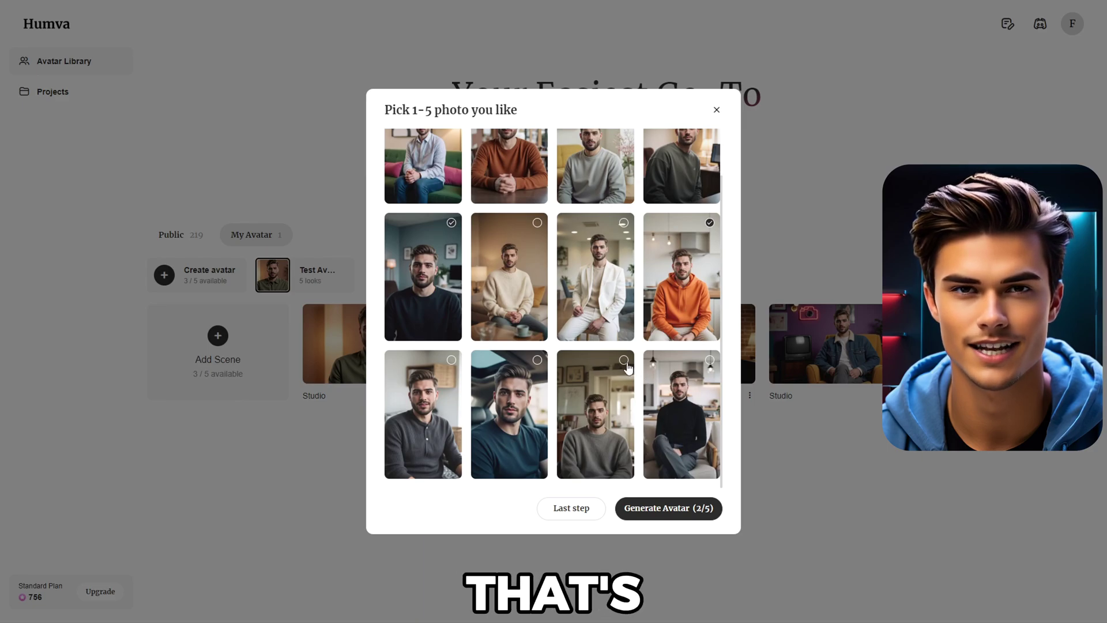
left_click(674, 512)
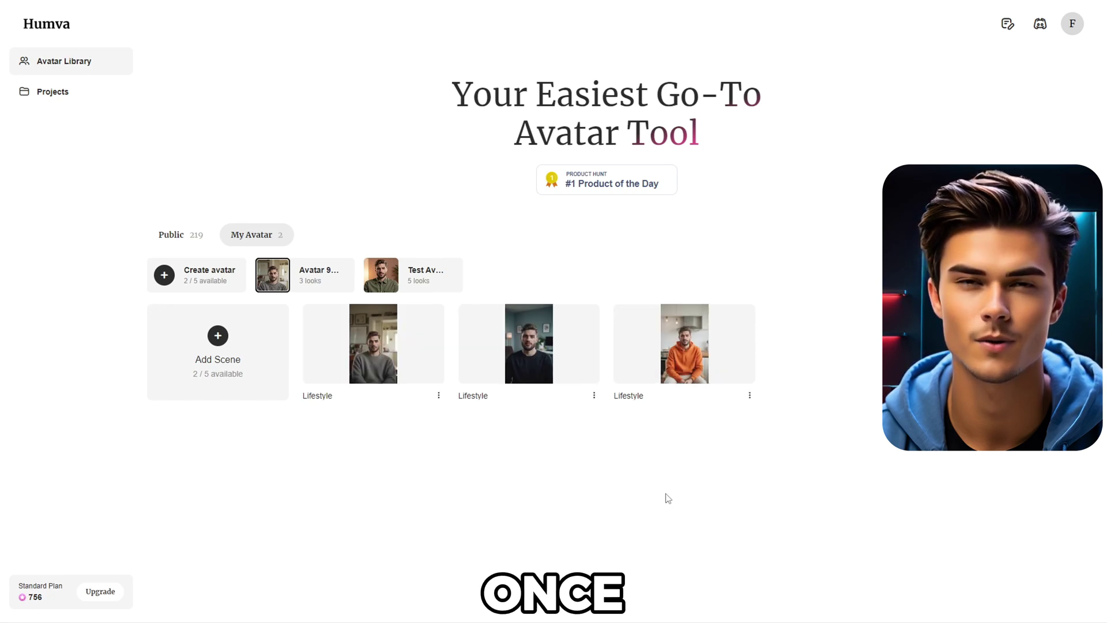
Open the black sweater look for editing and replace its script with the "Are you ready to turn your passion into profits?" subscribe message
left_click(568, 358)
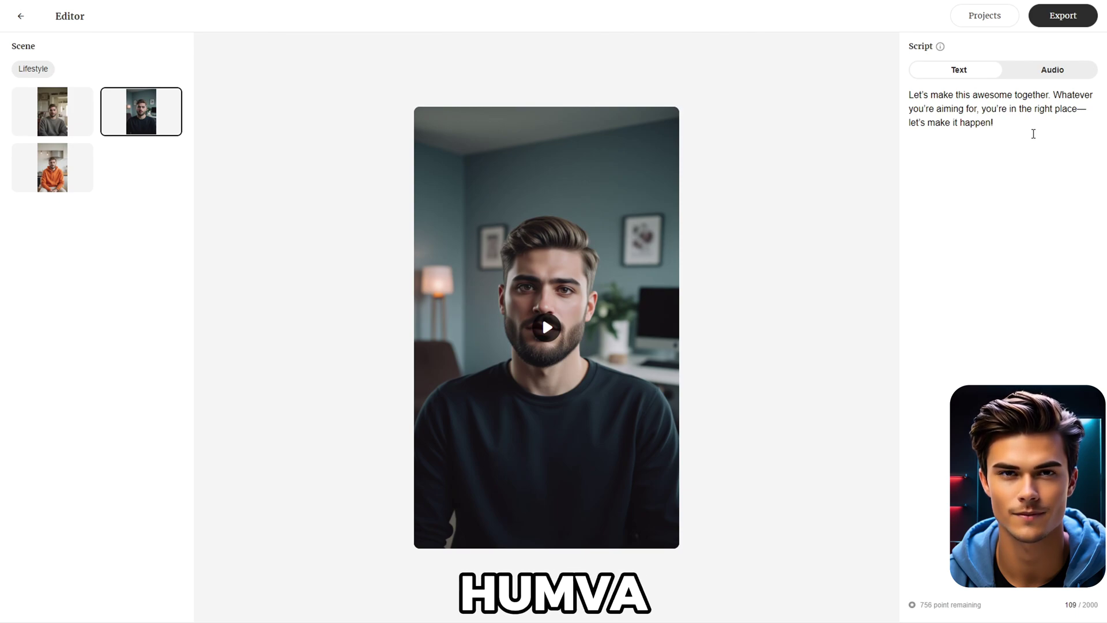
mouse_move(940, 49)
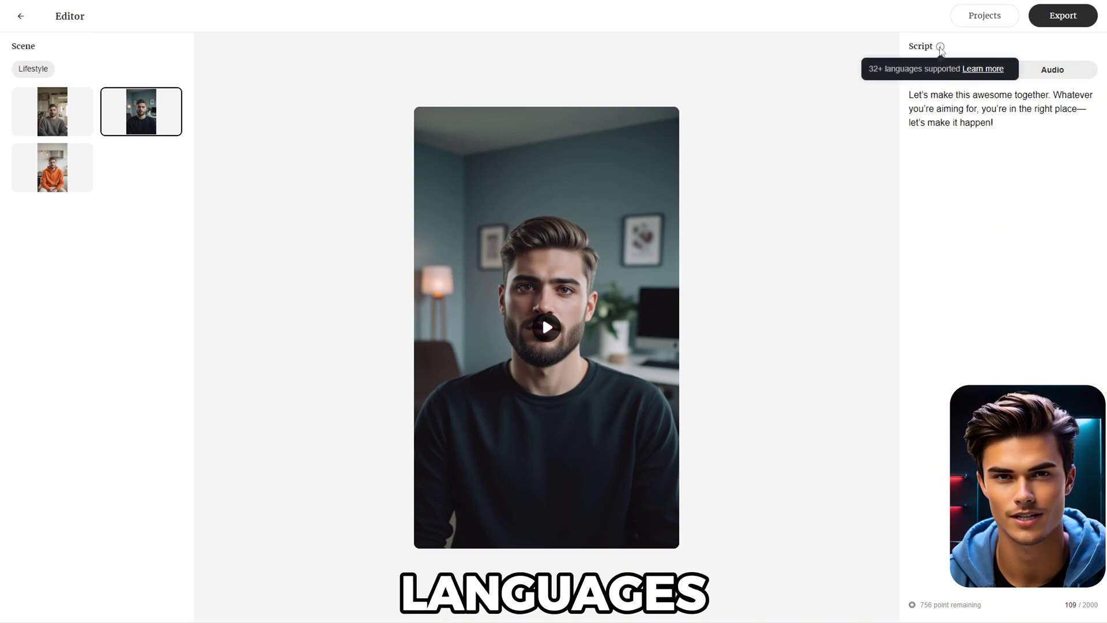
left_click_drag(993, 122, 898, 94)
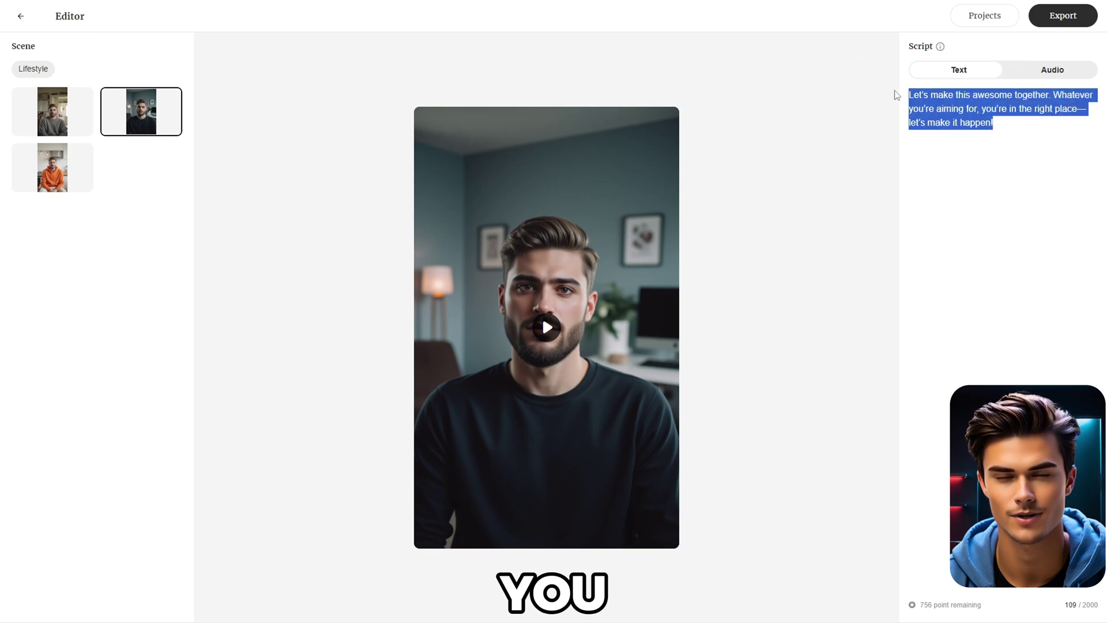
type("Are you ready to turn your passion into profits? With the power of AI, you can transform your ideas into income! Hit subscribe now and start your journey to success today!")
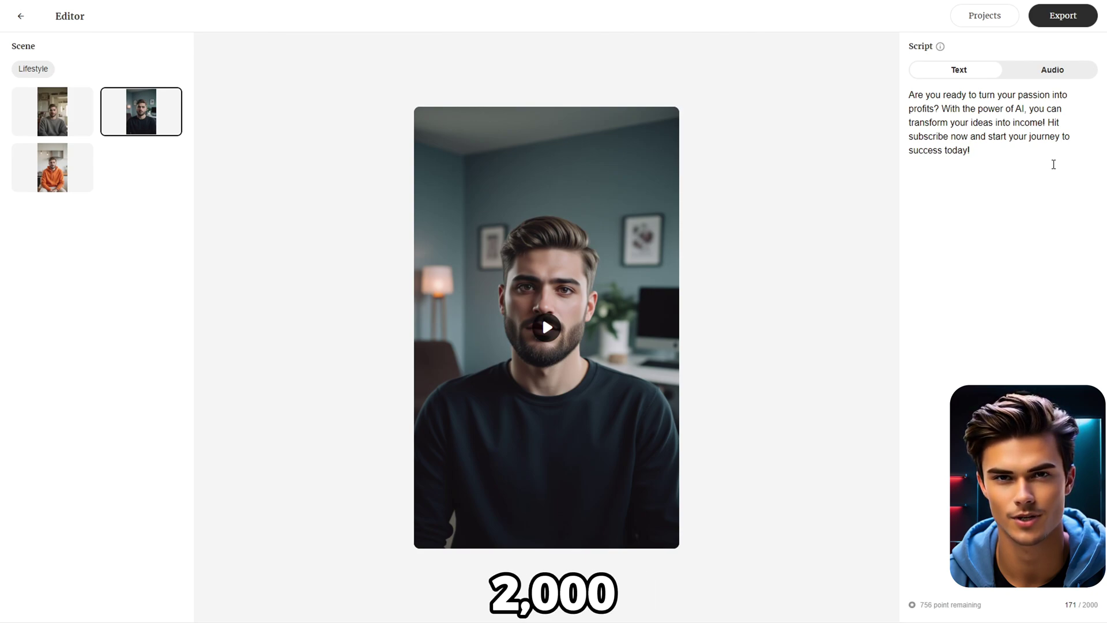
Export the black sweater avatar video and open the full list of projects
left_click(1072, 18)
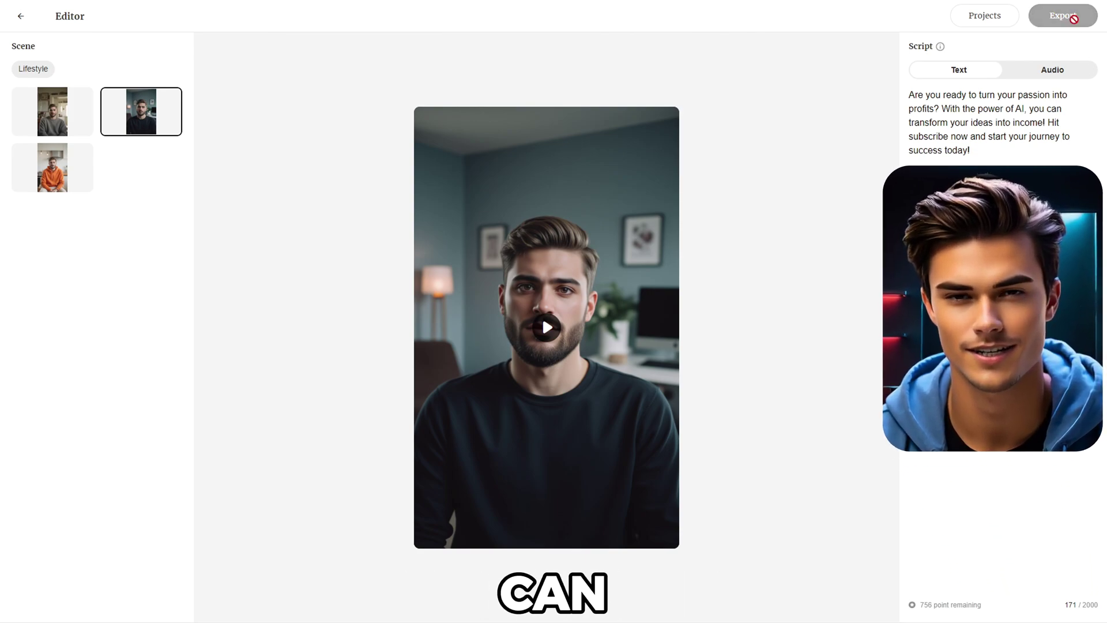
left_click(989, 15)
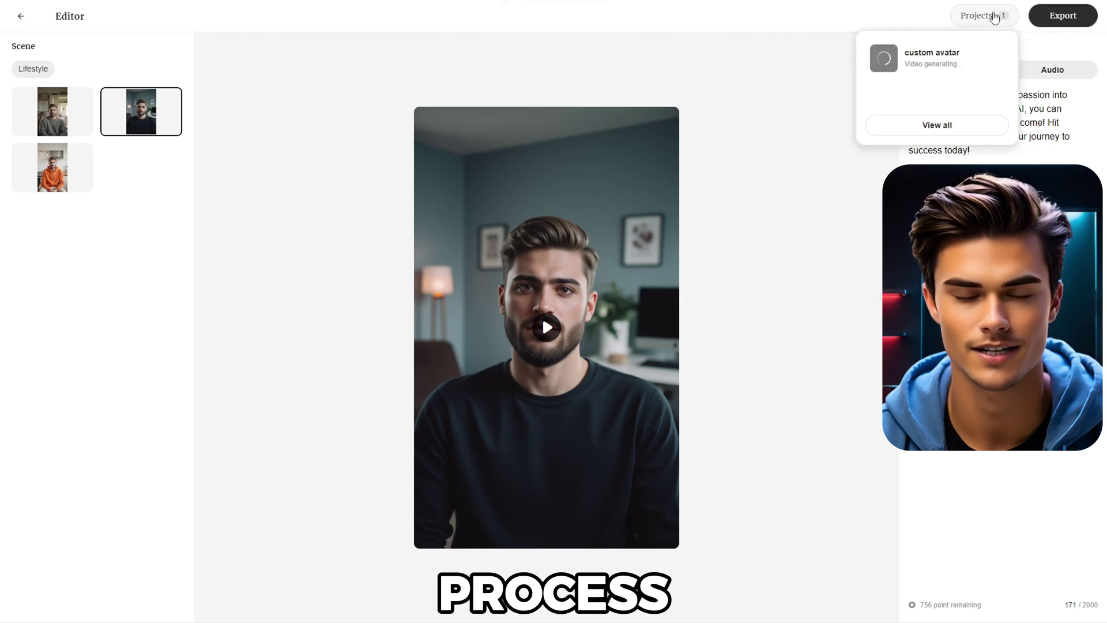
left_click(937, 125)
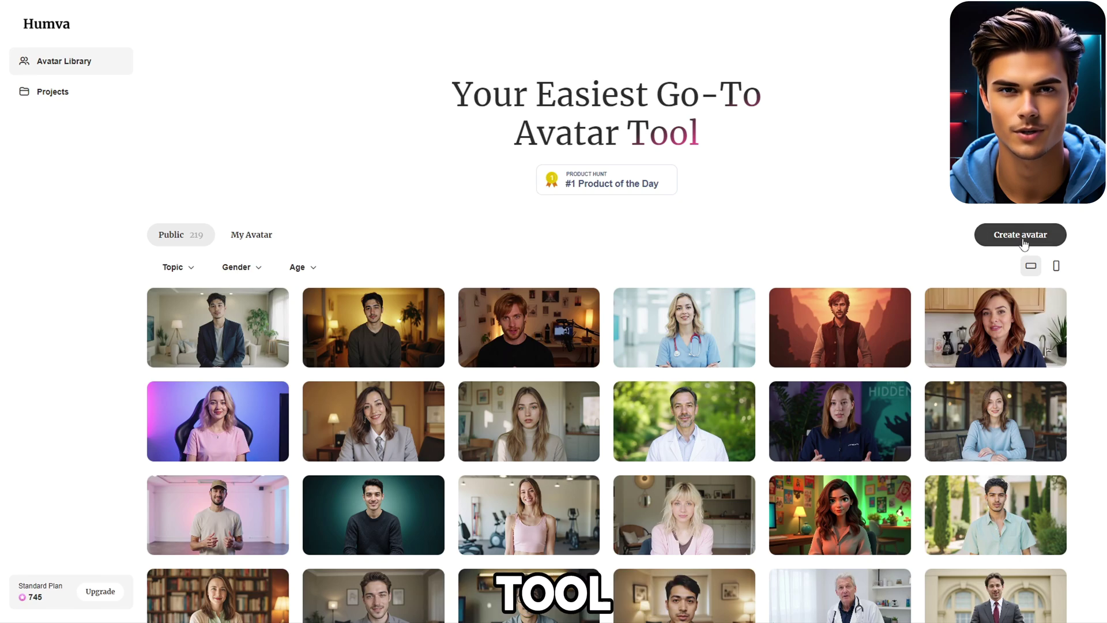
Start another custom avatar from the purple hoodie photo with Voice 1, named "Test Avatar 1", in 16:9 aspect ratio
left_click(1049, 242)
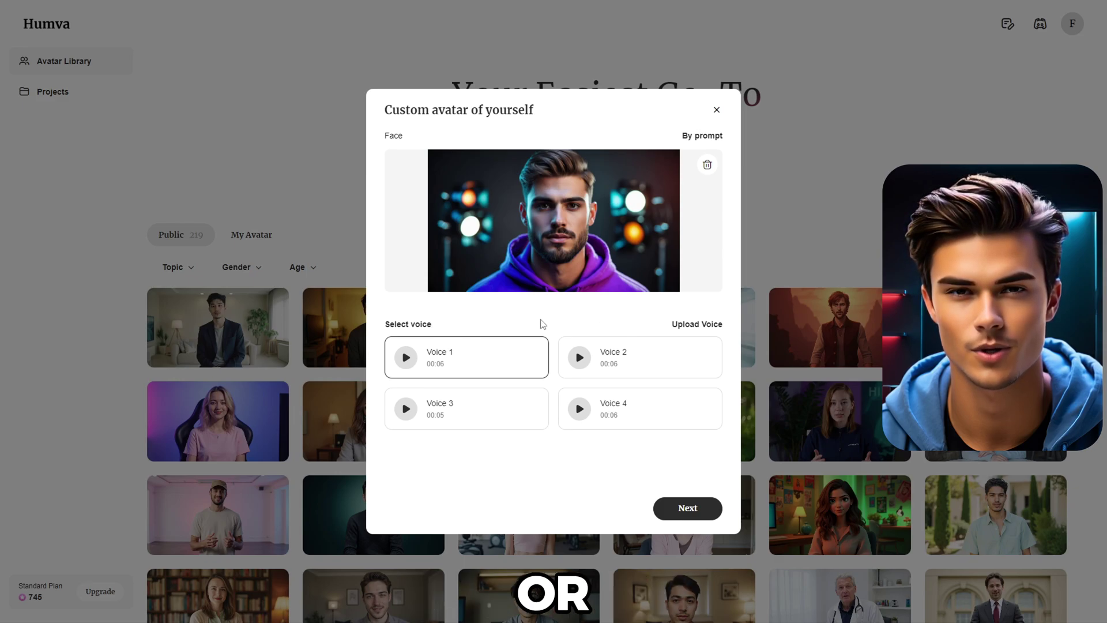
left_click(704, 511)
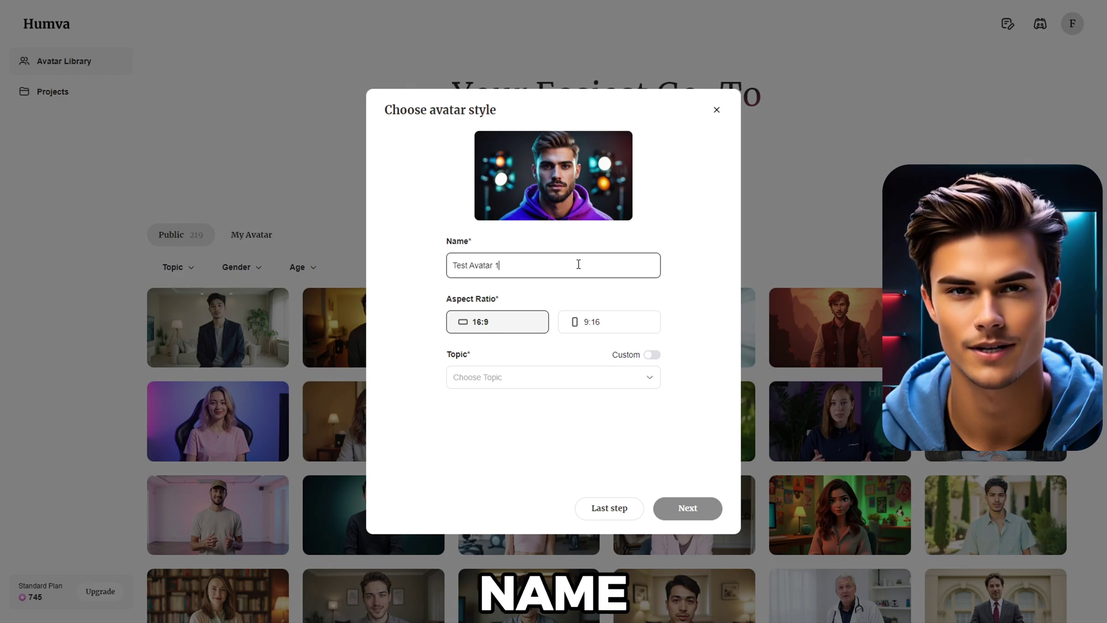
left_click(591, 323)
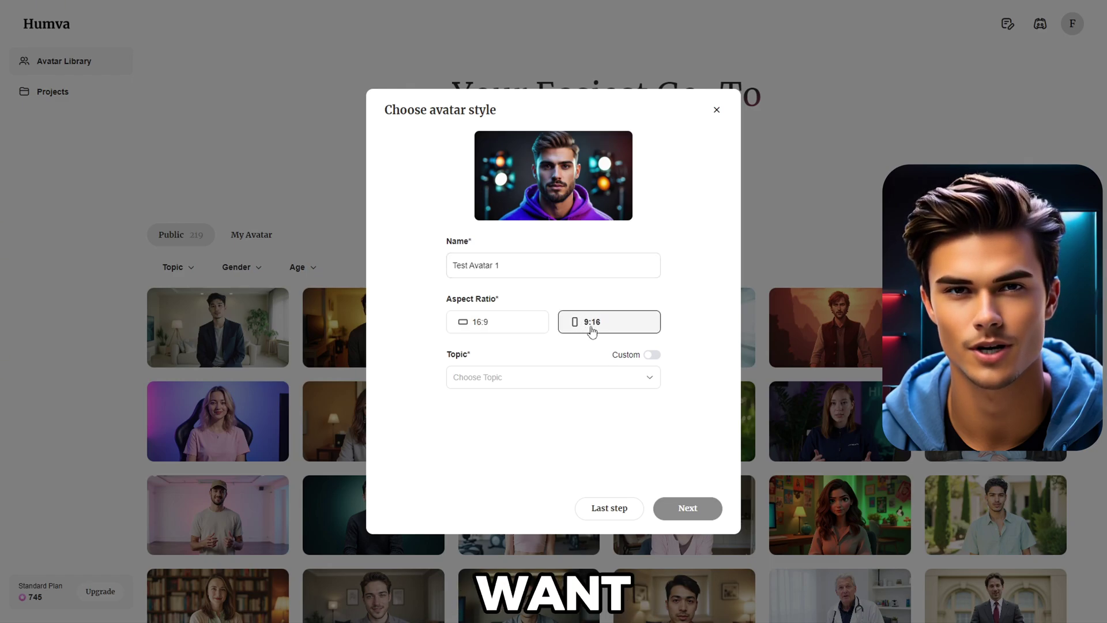
left_click(510, 326)
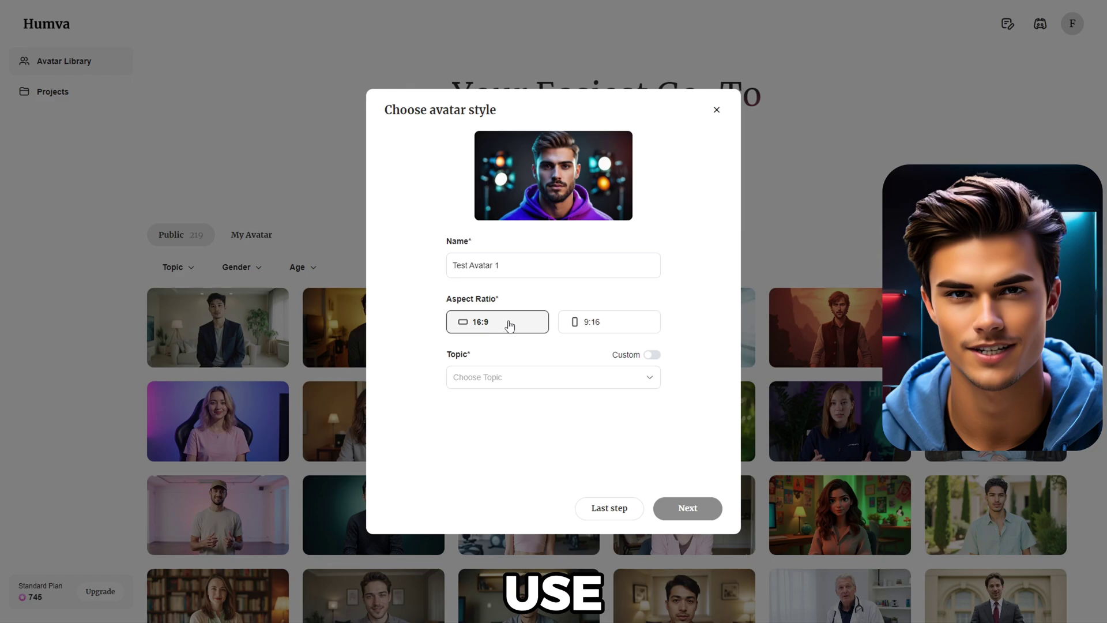
Choose the GreenScreen topic for the new avatar and proceed to photo selection
left_click(582, 385)
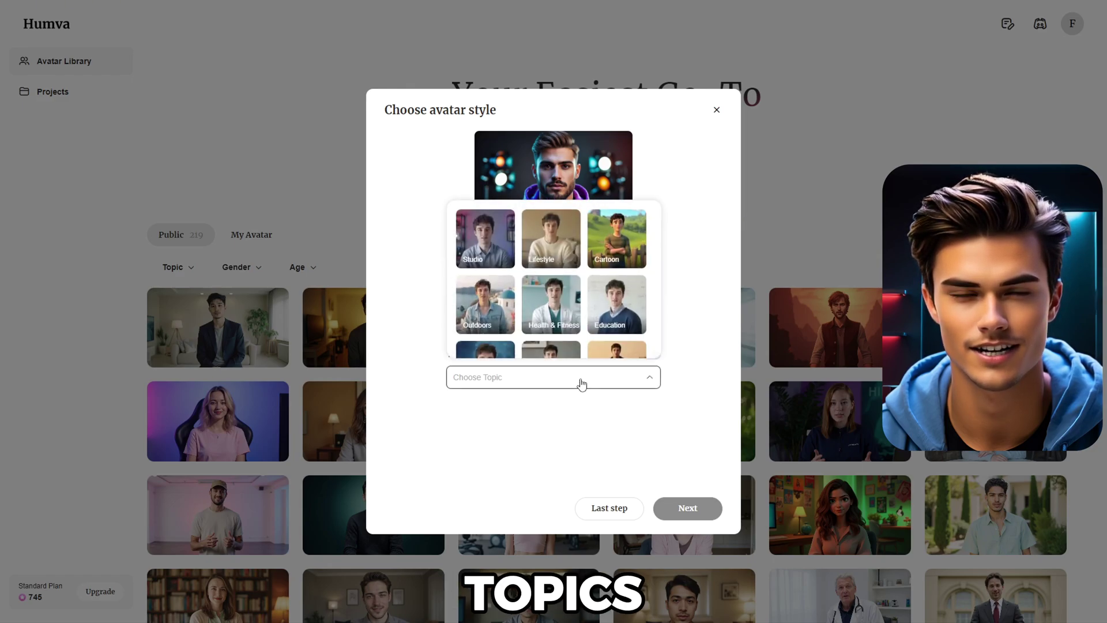
left_click_drag(660, 246, 651, 320)
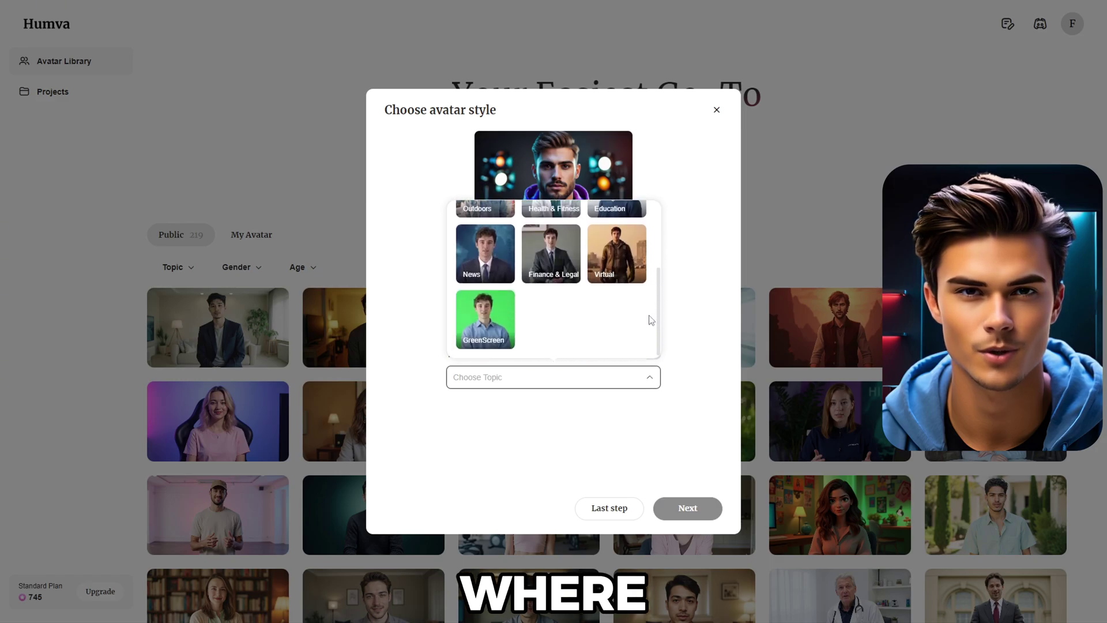
left_click(501, 320)
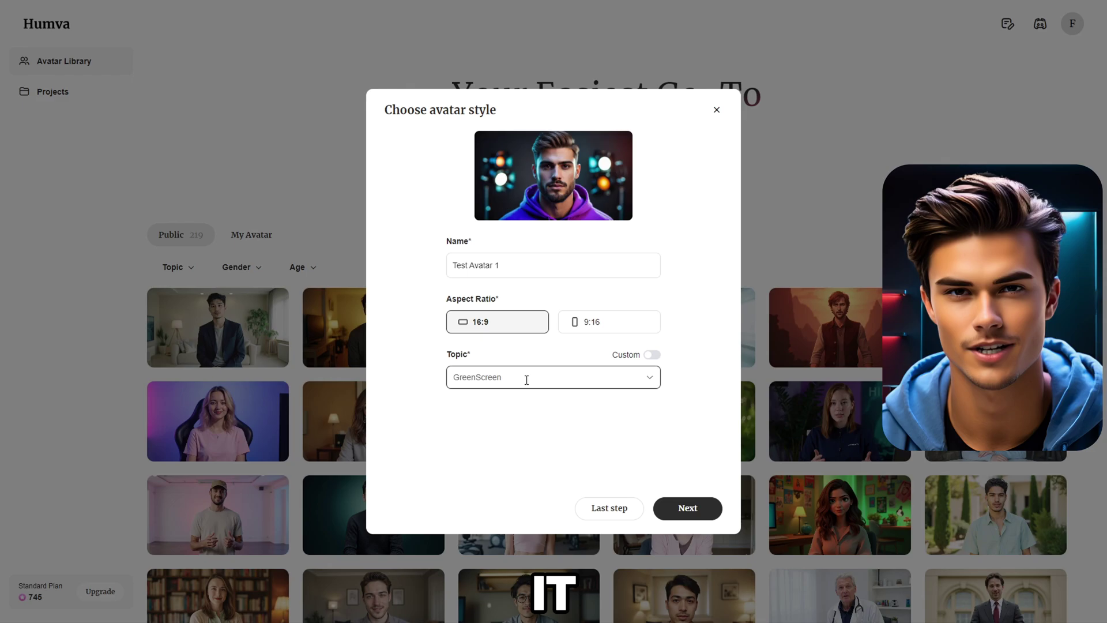
left_click(699, 508)
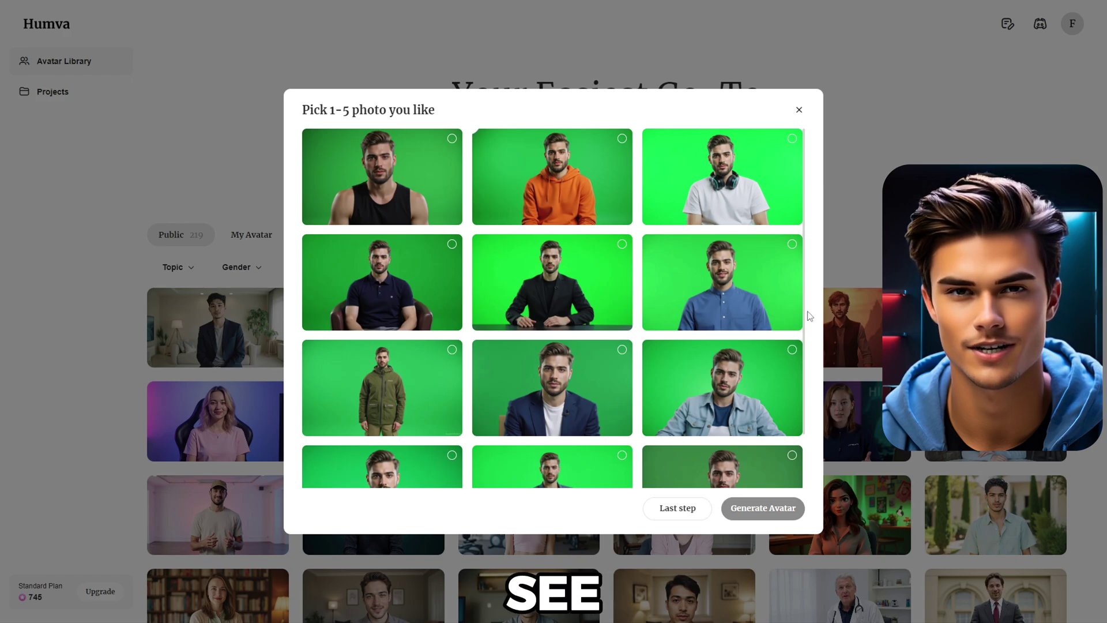
Pick the orange hoodie green screen photo and generate the avatar from it
scroll(808, 300, "down", 2)
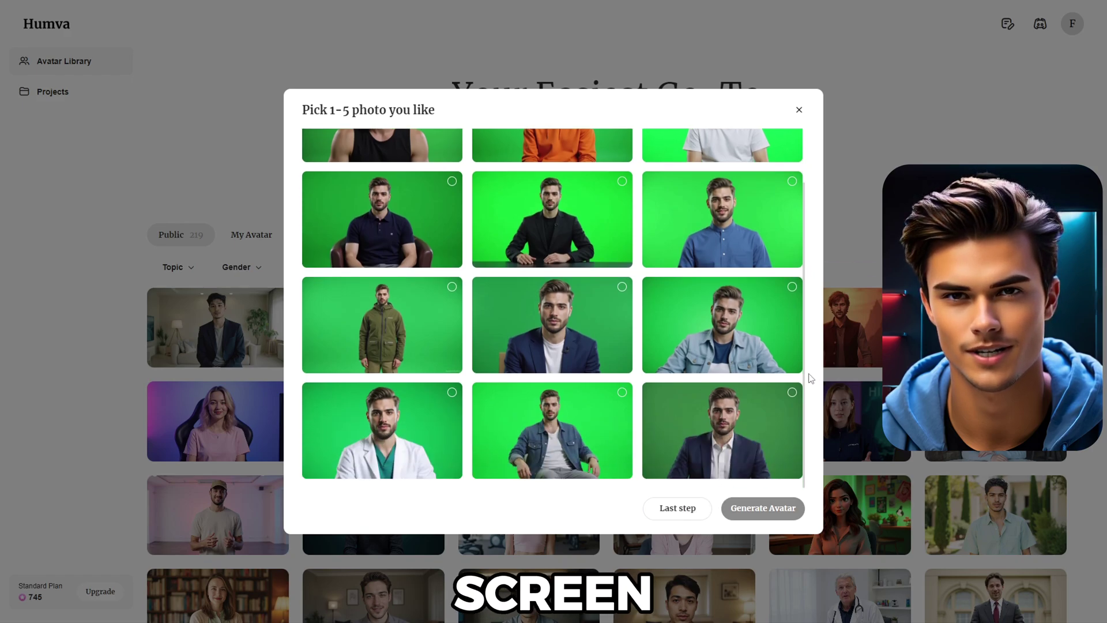
scroll(809, 323, "up", 1)
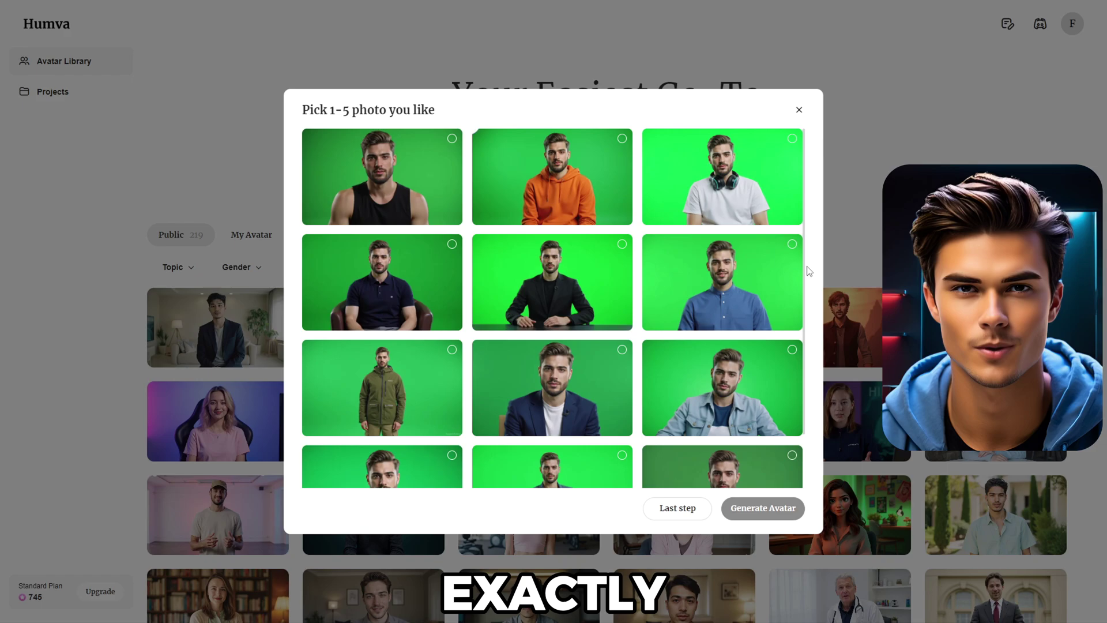
left_click(621, 144)
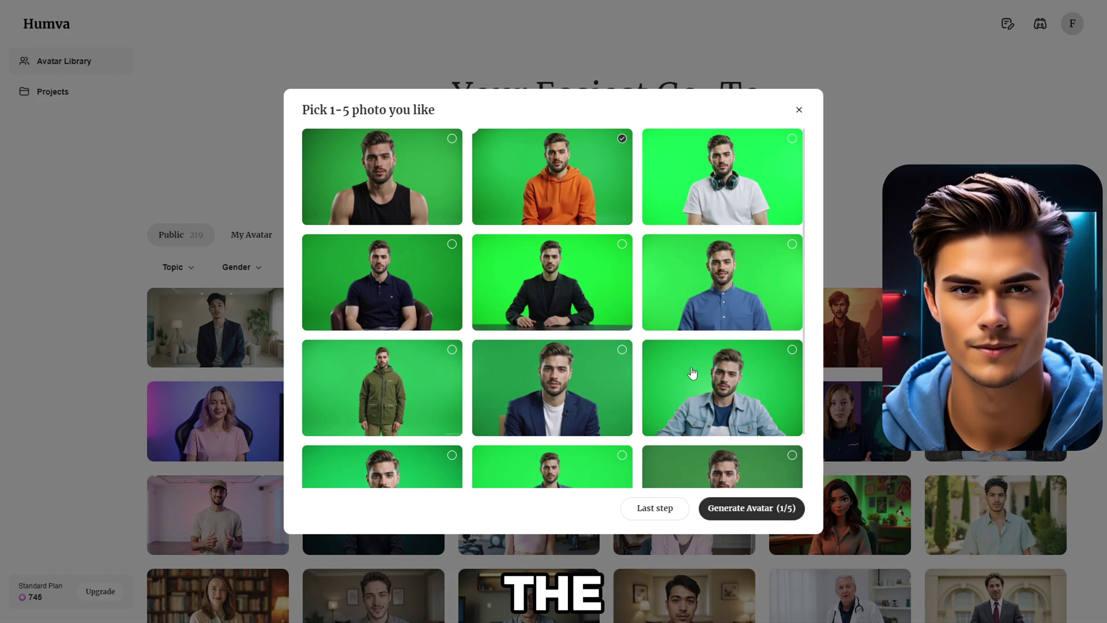
left_click(782, 510)
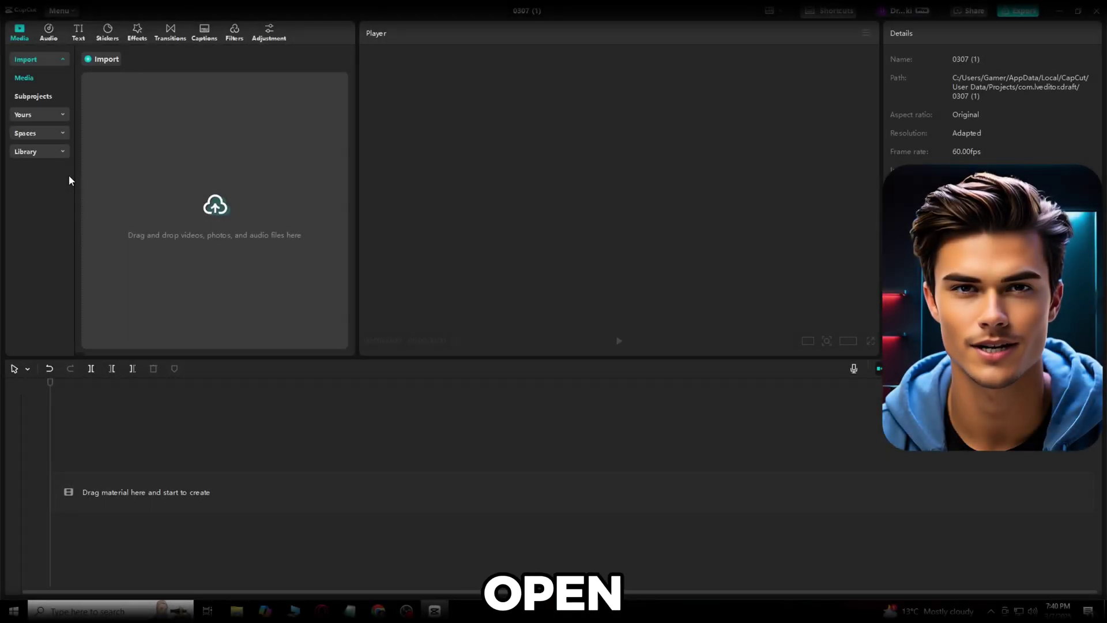
In CapCut, import the purple room image and the green screen avatar video, and place the video on the timeline
left_click(196, 195)
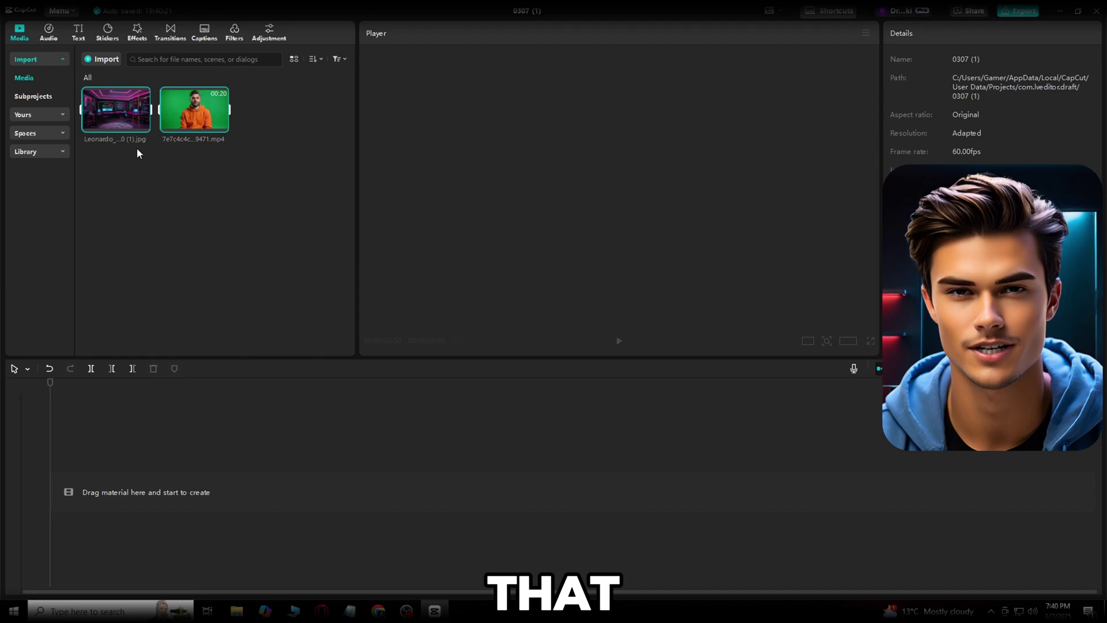
left_click(203, 113)
left_click_drag(203, 106, 119, 493)
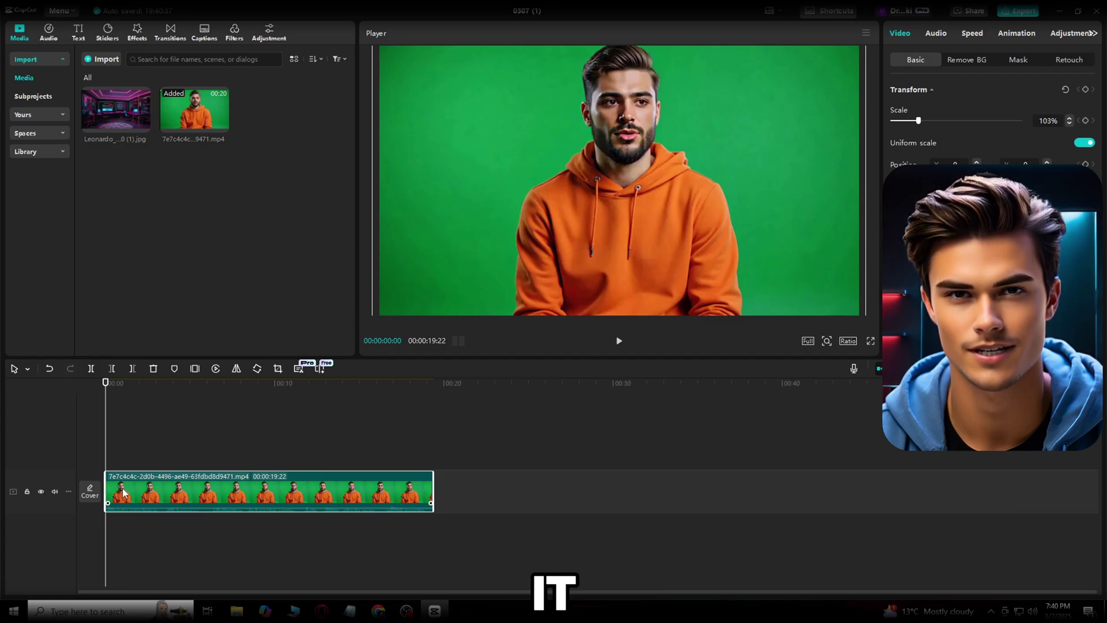
Remove the clip's green background with Chroma key, sampling the green color and setting intensity to 65 and shadow to 36
left_click(968, 60)
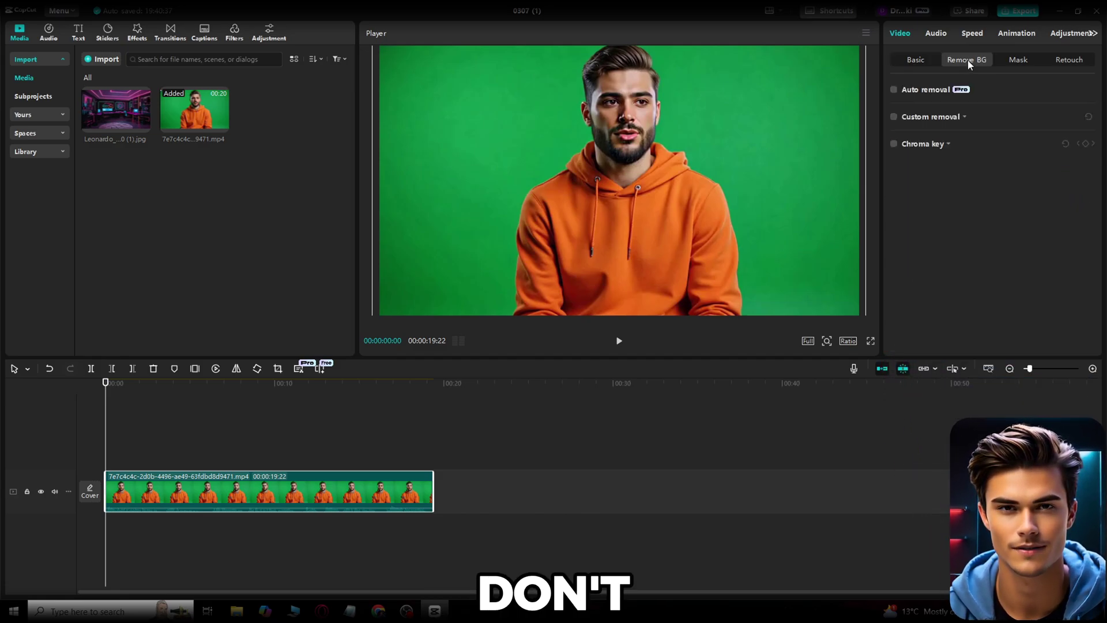
left_click(895, 144)
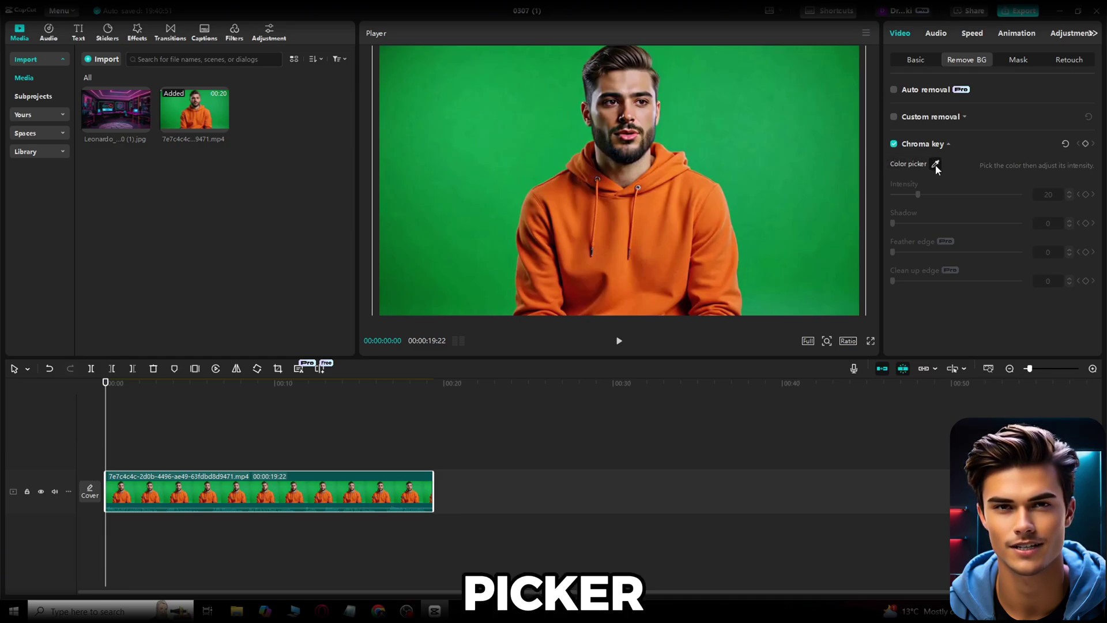
left_click_drag(870, 166, 654, 68)
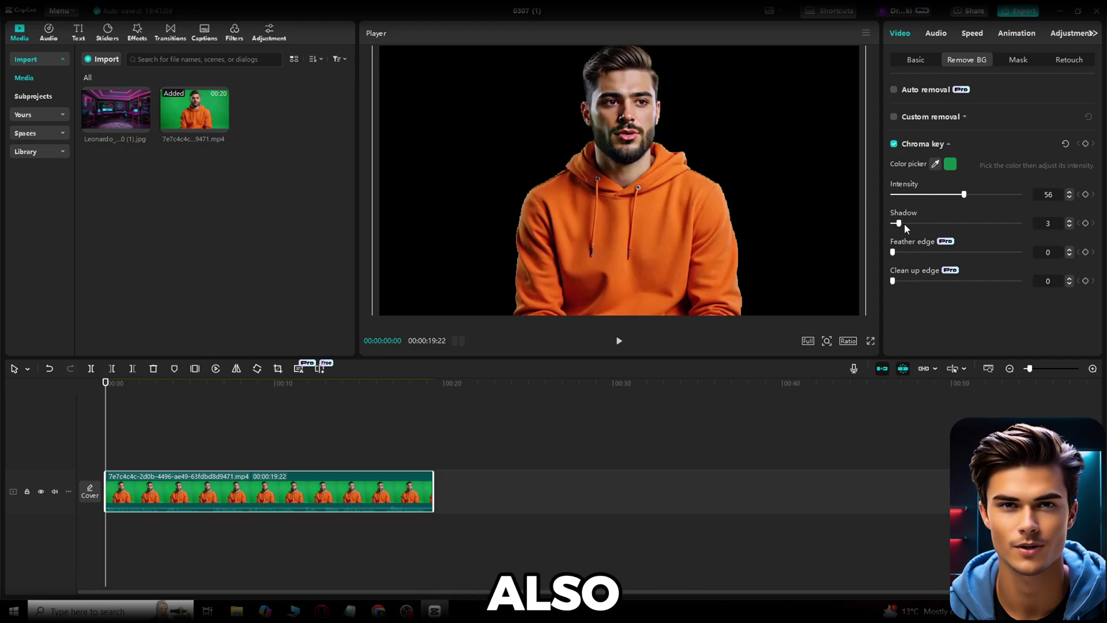
left_click_drag(942, 224, 945, 224)
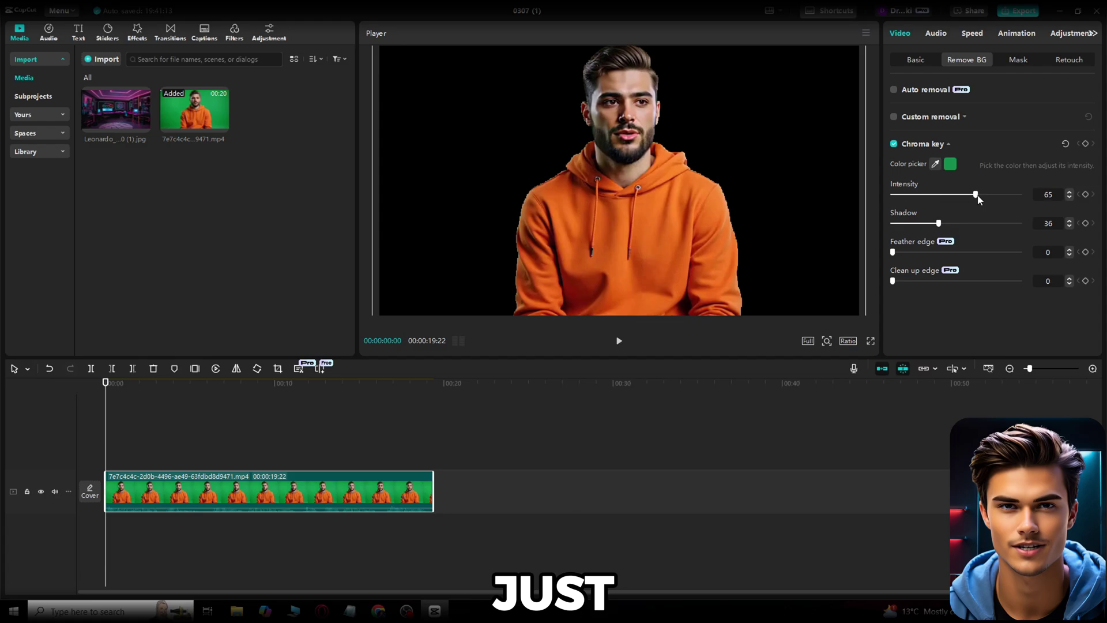
Place the purple room image on the main track beneath the avatar clip and extend it to match the avatar video's length
left_click(917, 60)
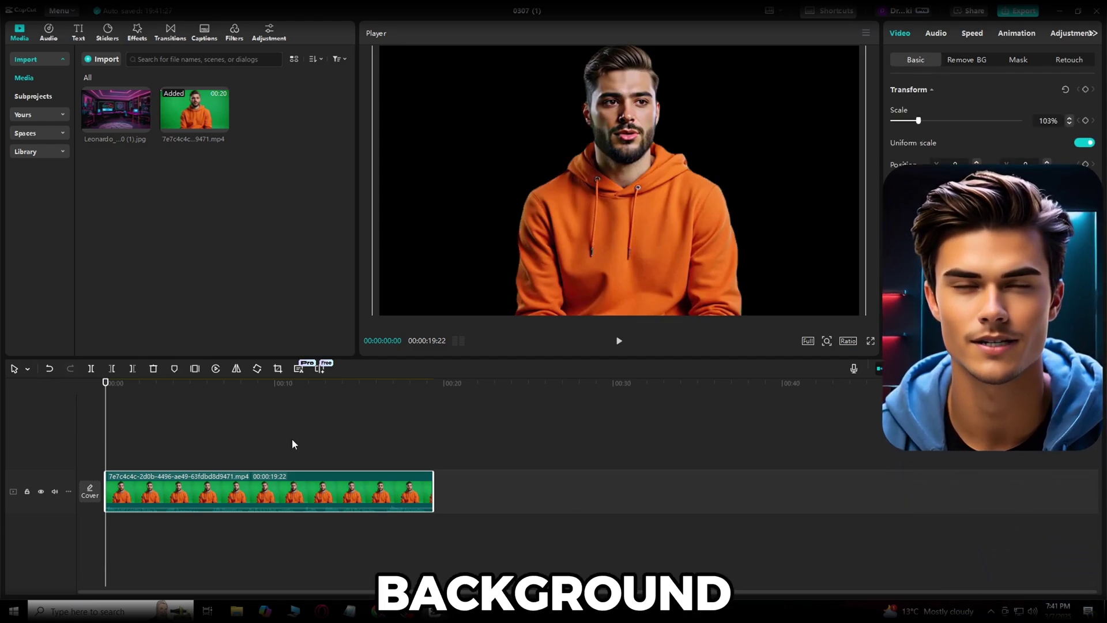
left_click_drag(120, 108, 131, 487)
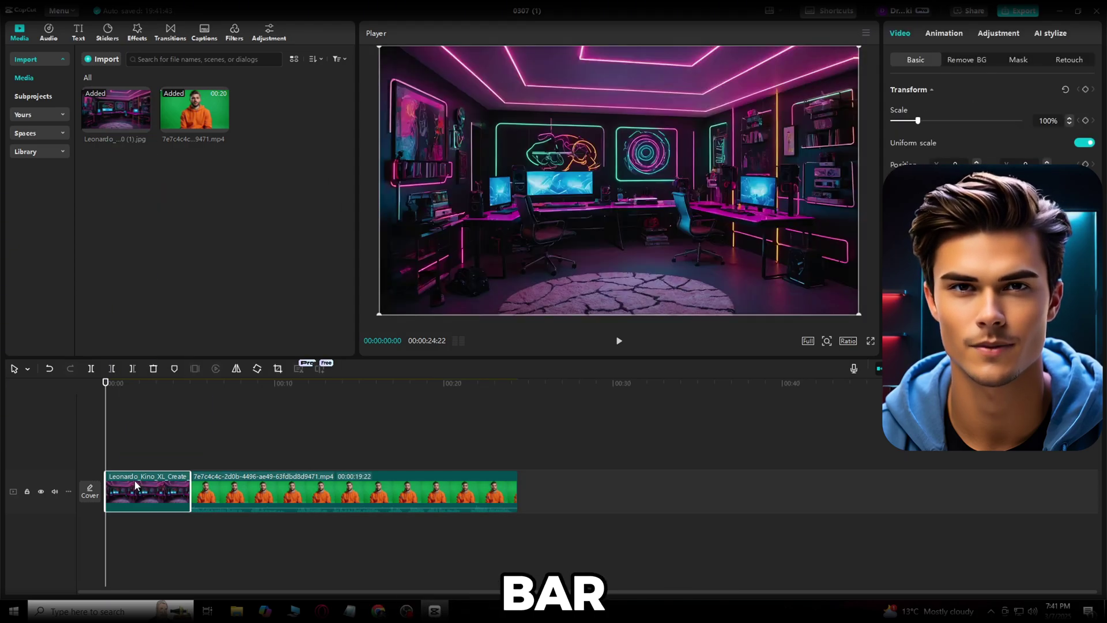
left_click_drag(248, 499, 171, 458)
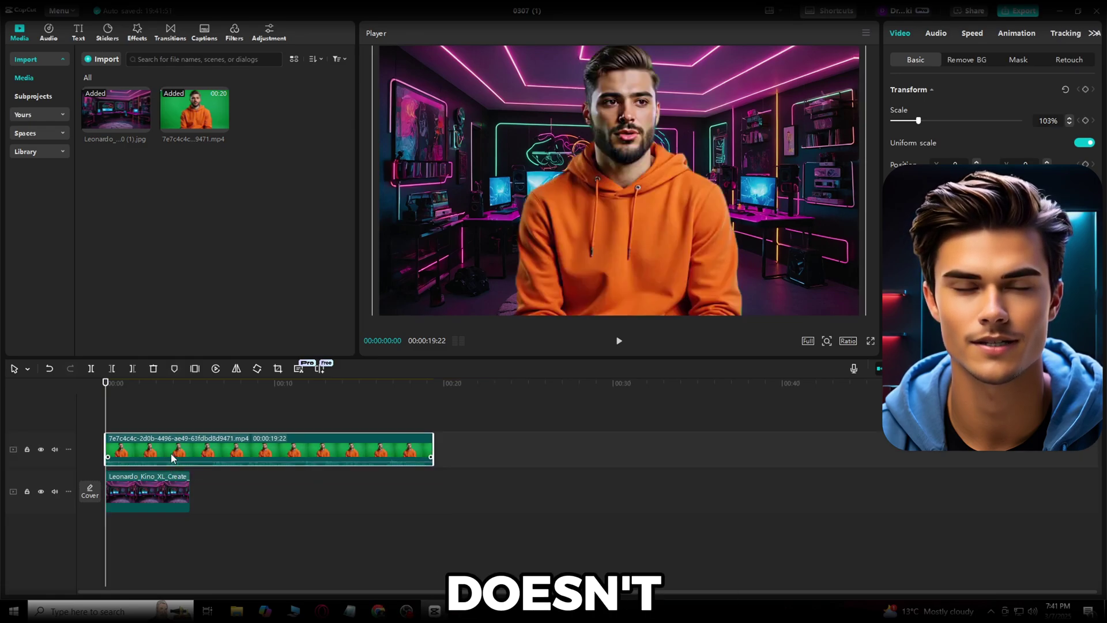
left_click(169, 489)
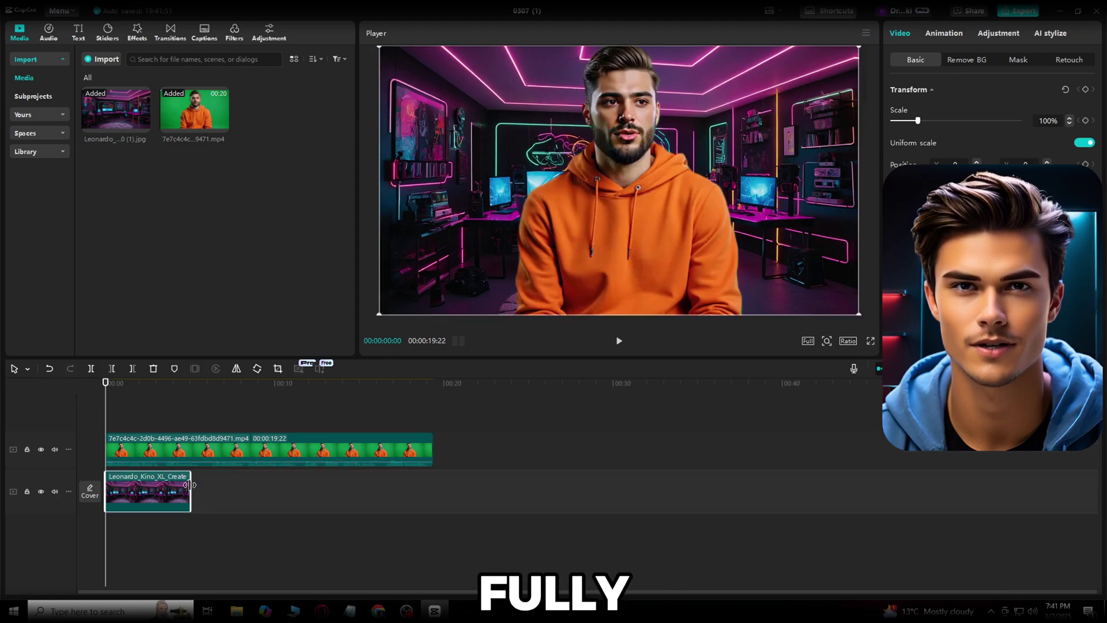
left_click_drag(191, 484, 431, 495)
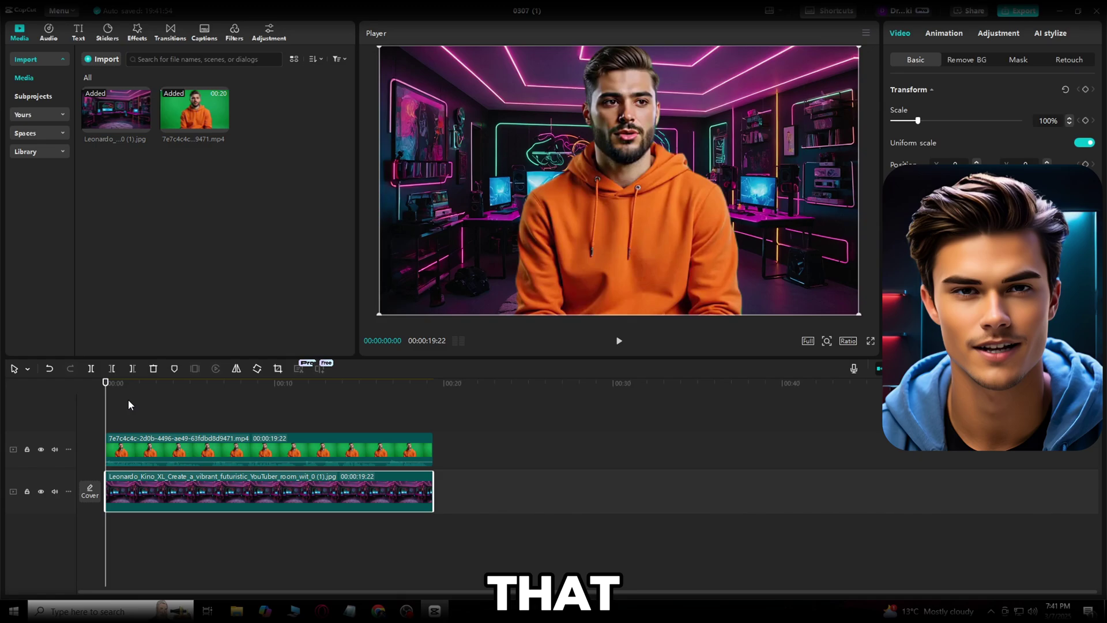
Preview the composited avatar video and export it as a 4K mp4 at 60fps with the HEVC codec
left_click(619, 341)
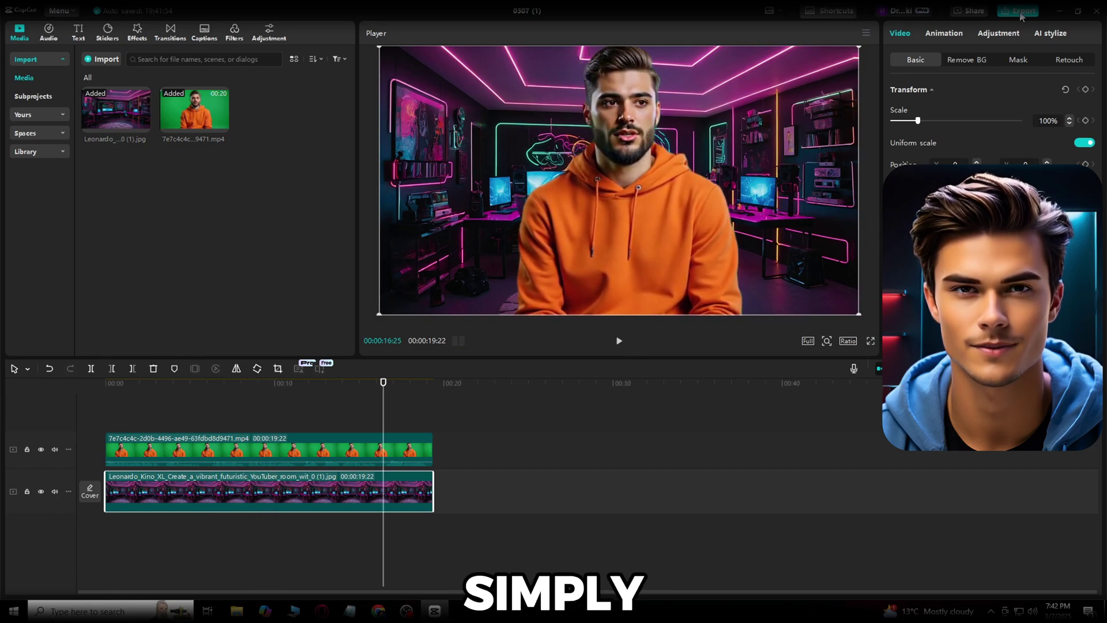
left_click(1020, 11)
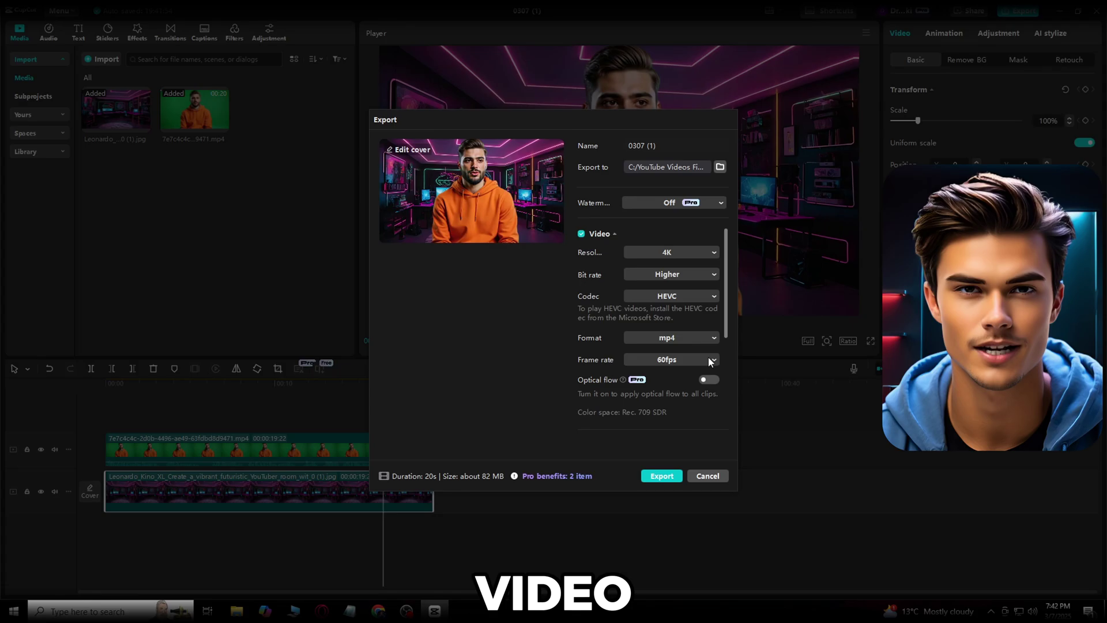
left_click(664, 476)
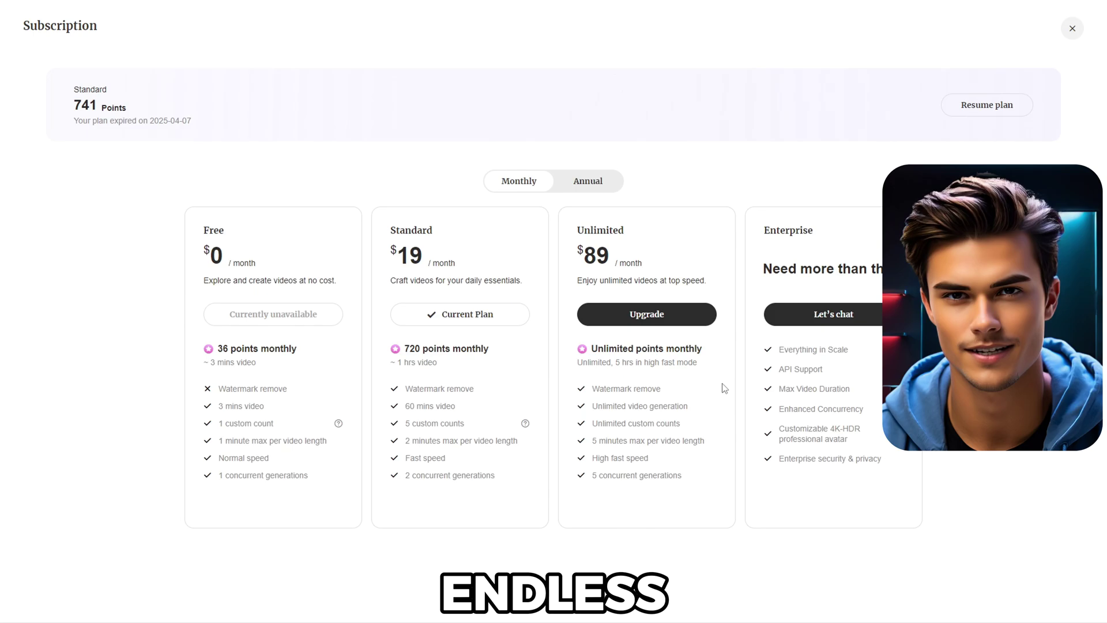
On Humva's subscription page, switch the plan pricing to annual billing
left_click(587, 186)
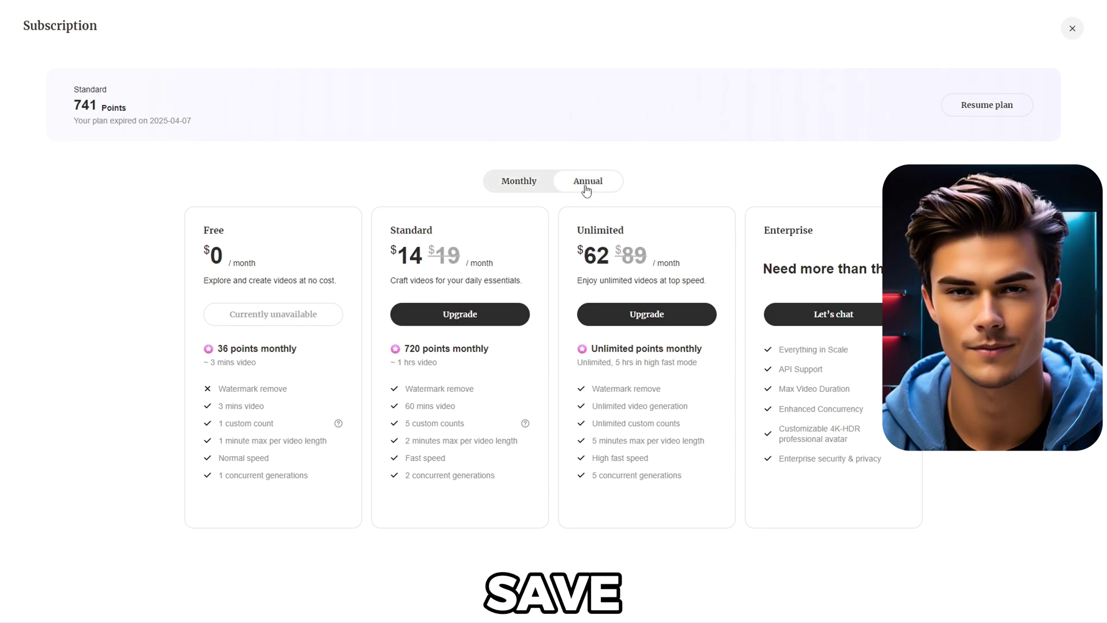